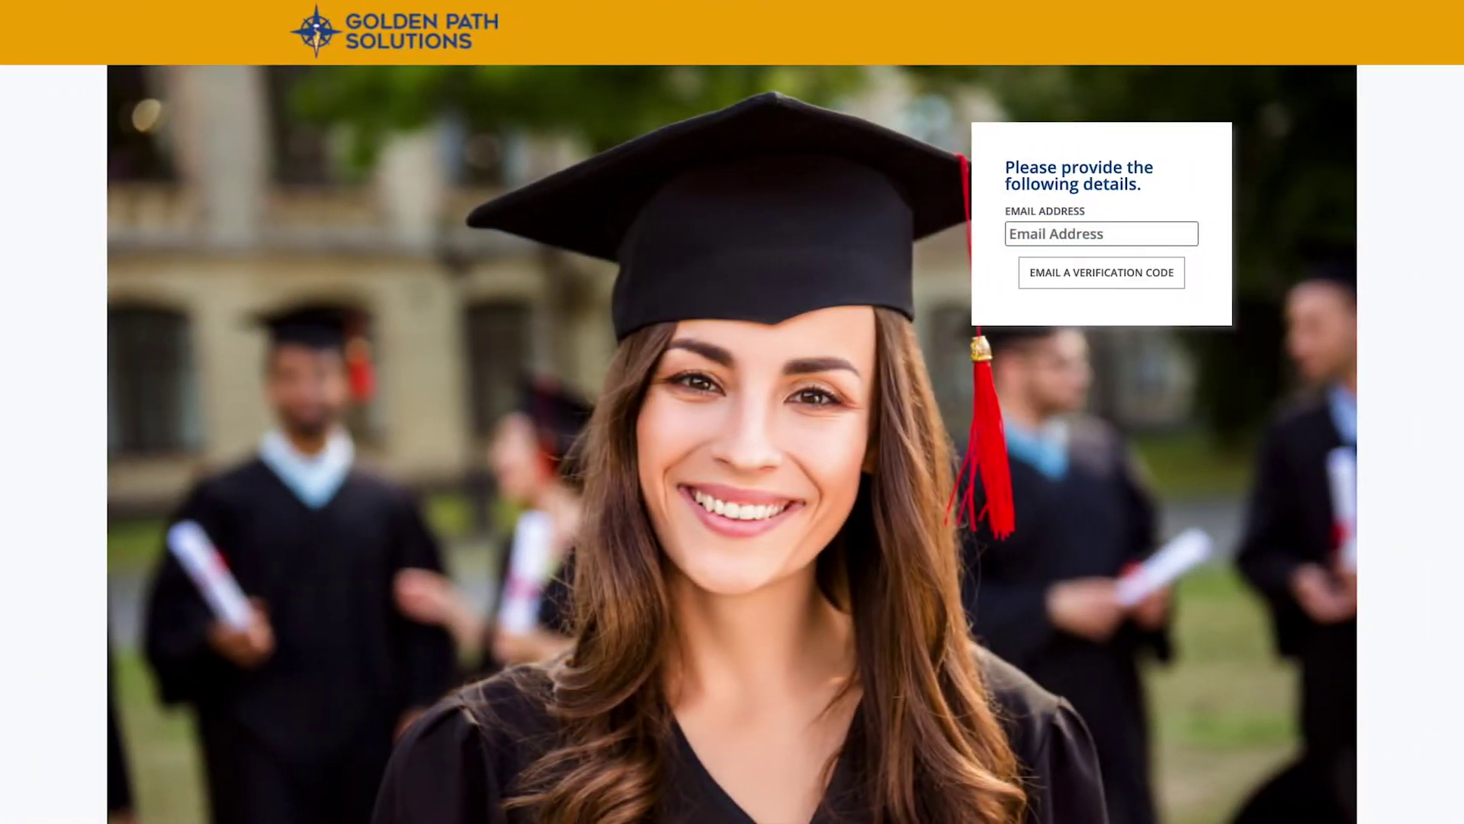
# Sign in with the student's e-mail and emailed verification code, then enter the student's full name.
pyautogui.click(1101, 233)
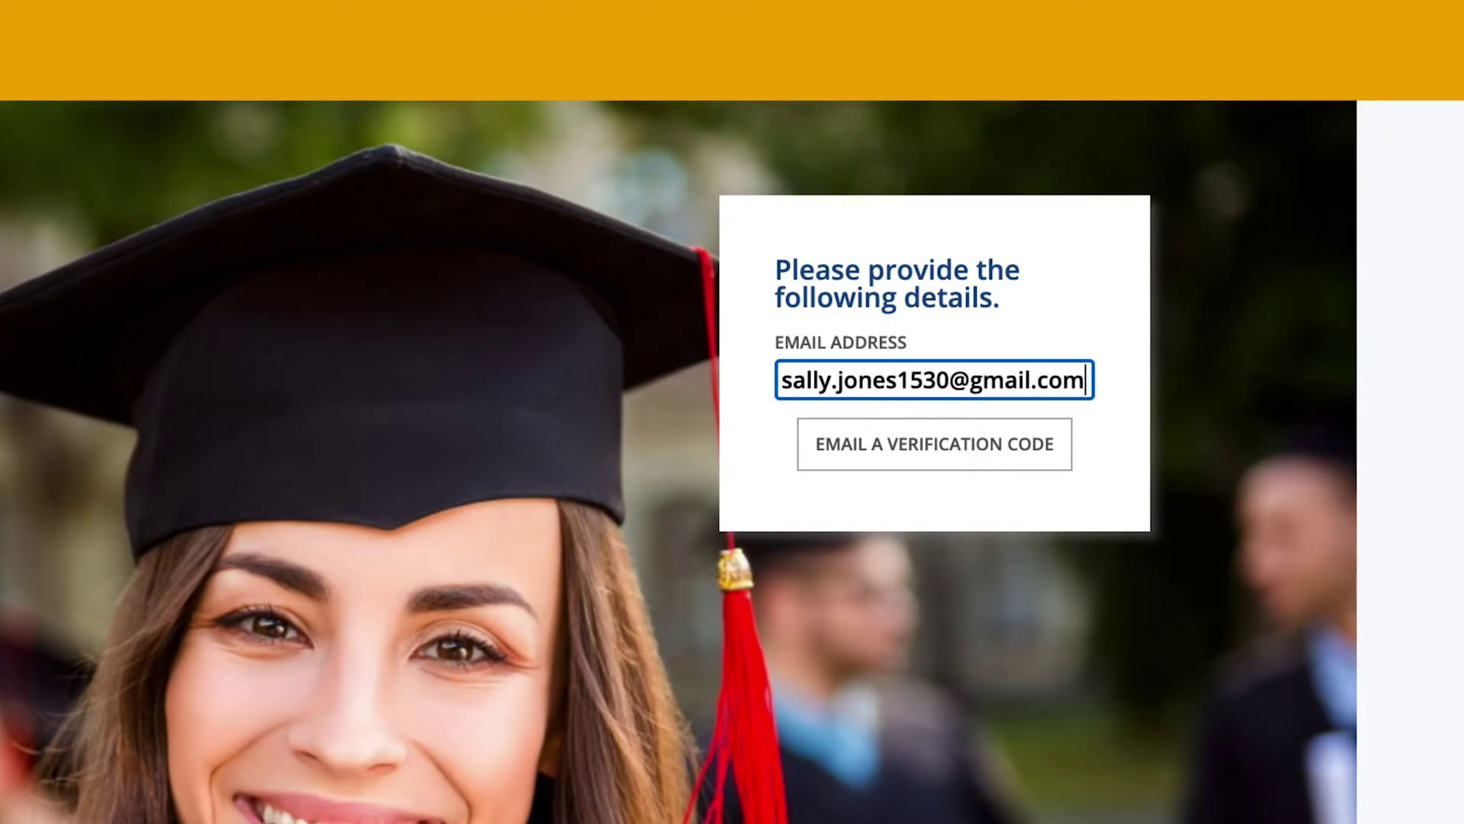
pyautogui.press('Return')
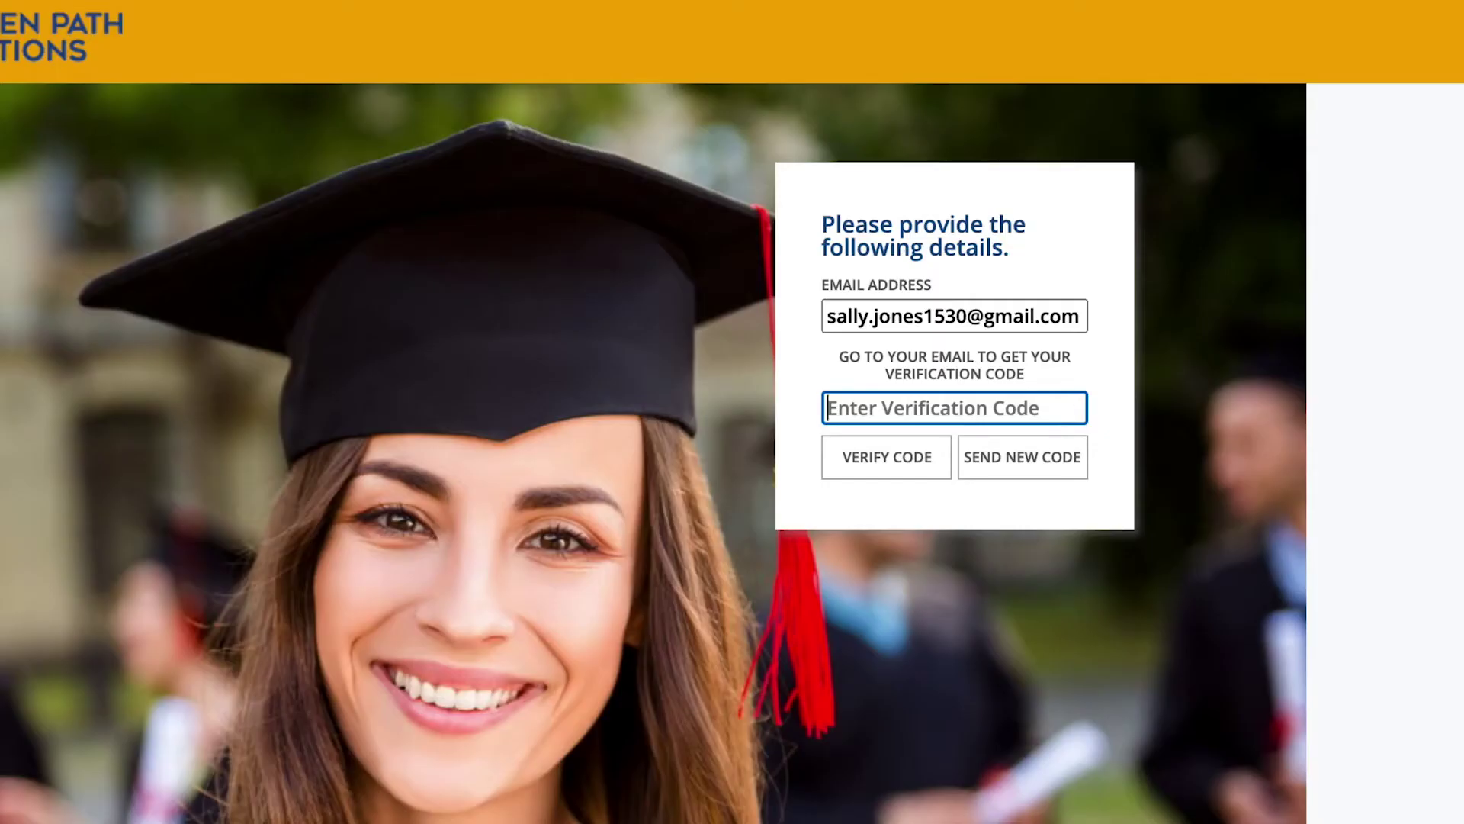
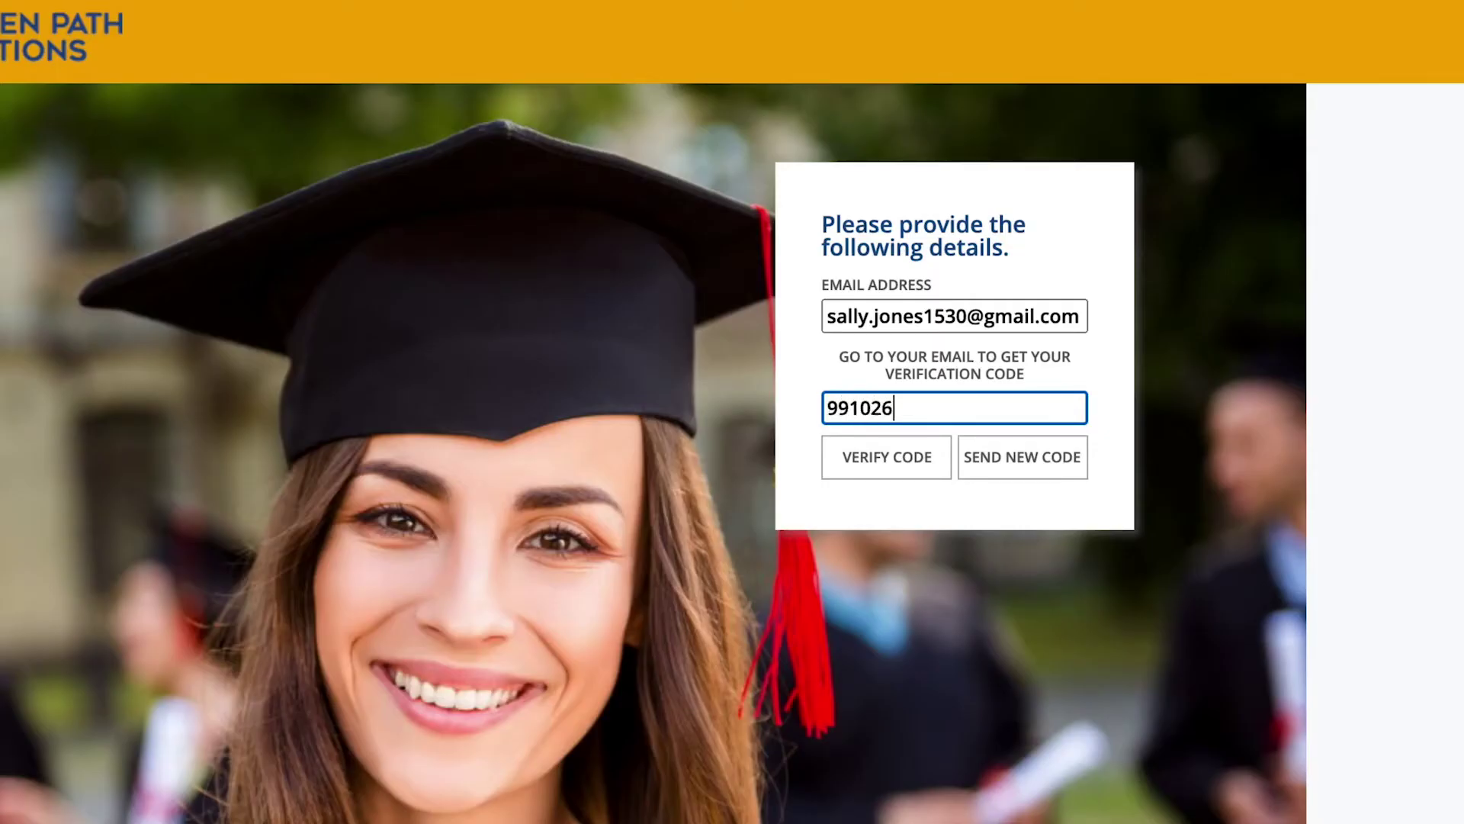
pyautogui.press('Return')
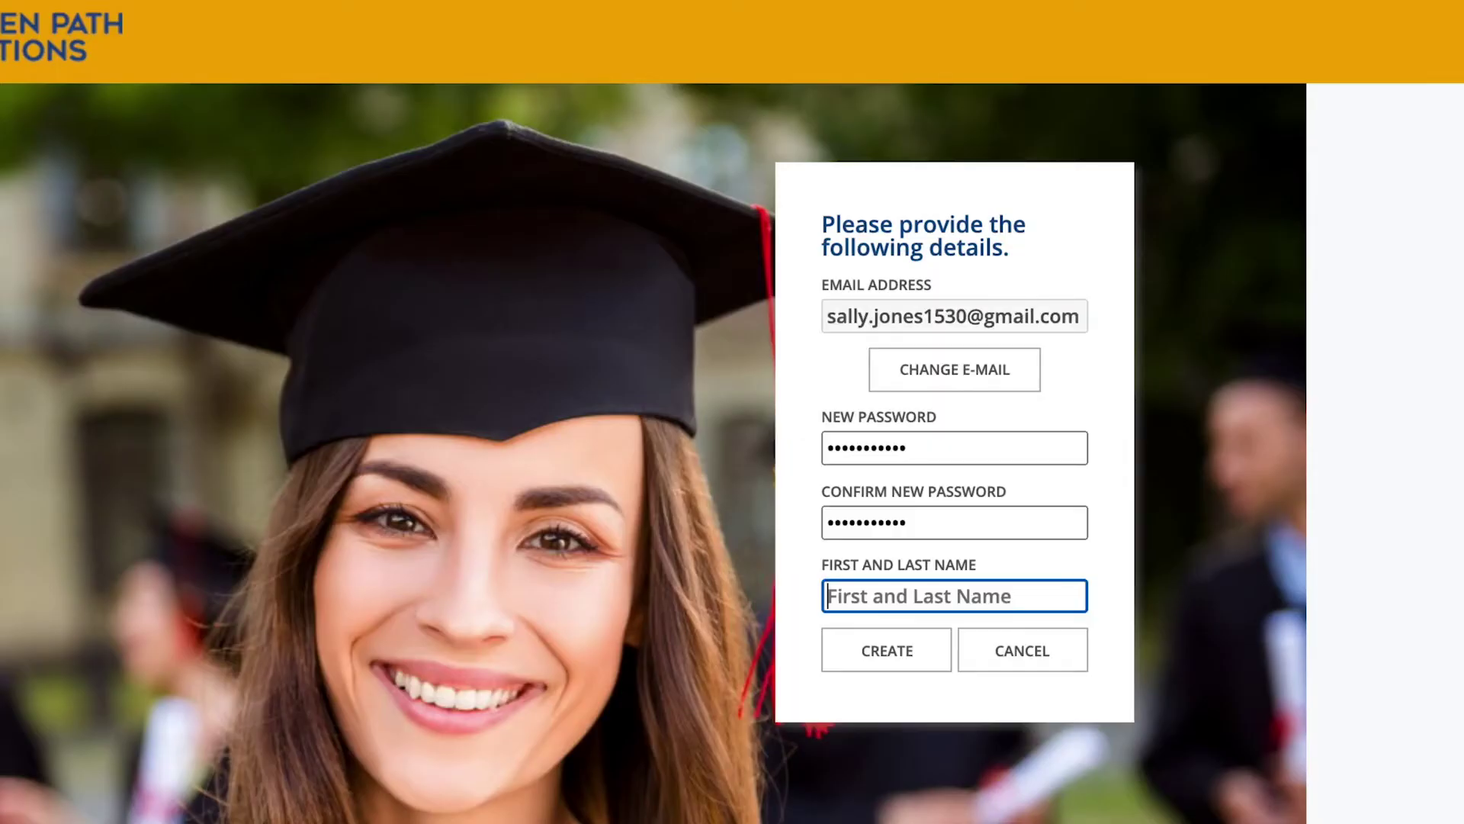
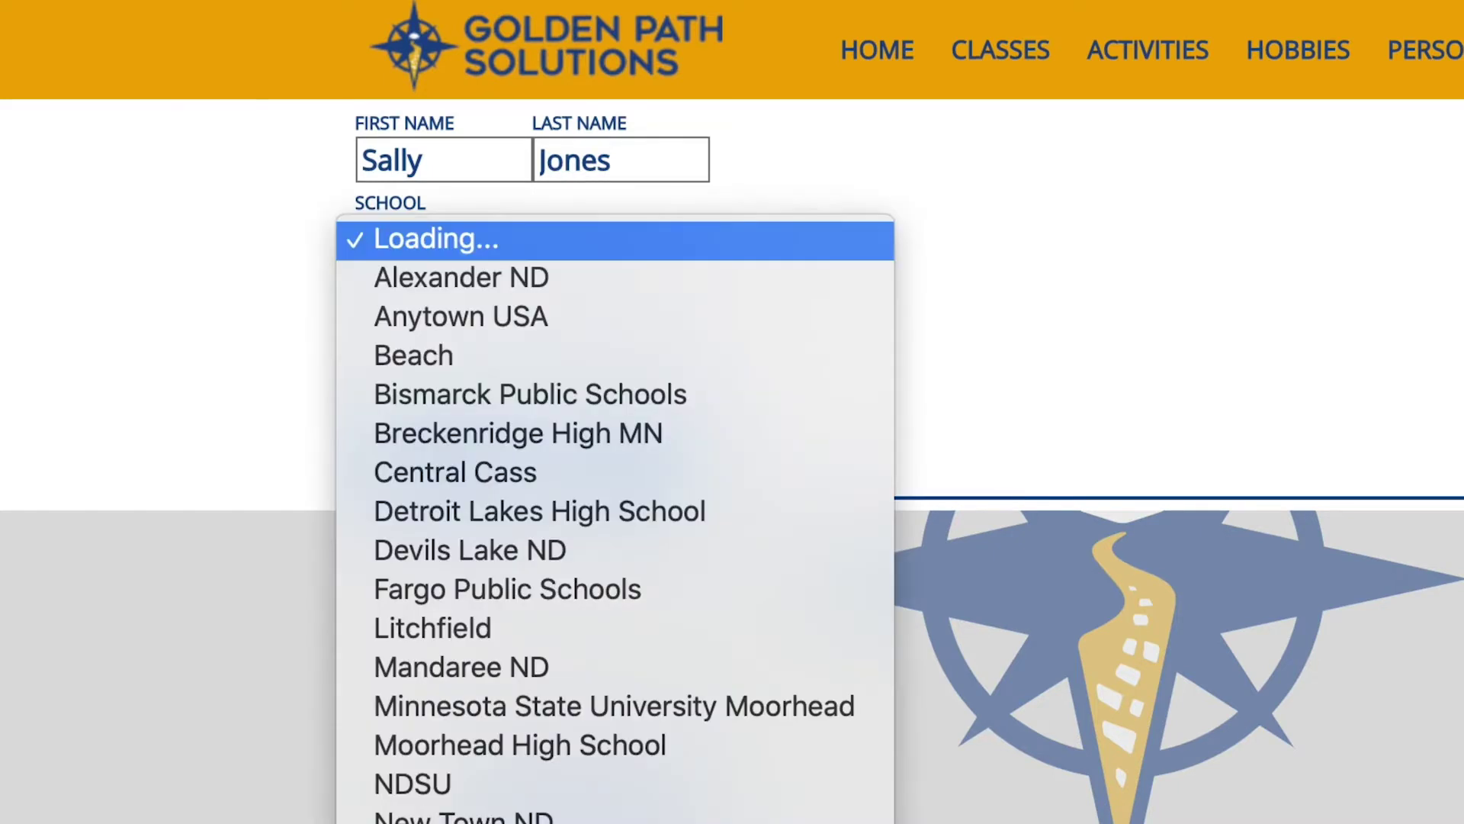
# Select Anytown USA as the school and enter the student ID.
pyautogui.press('Down')
pyautogui.press('Down')
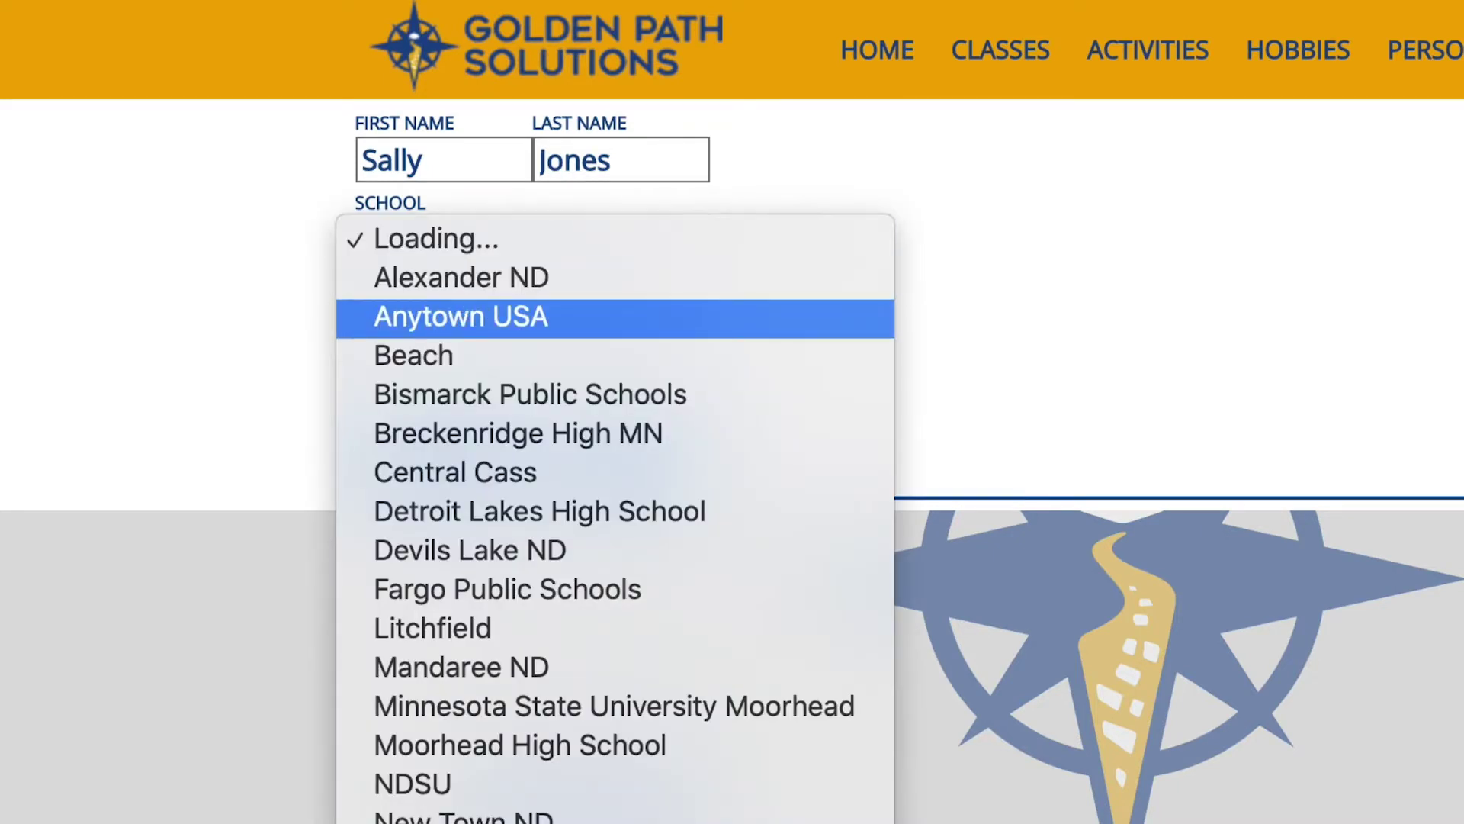
pyautogui.press('Return')
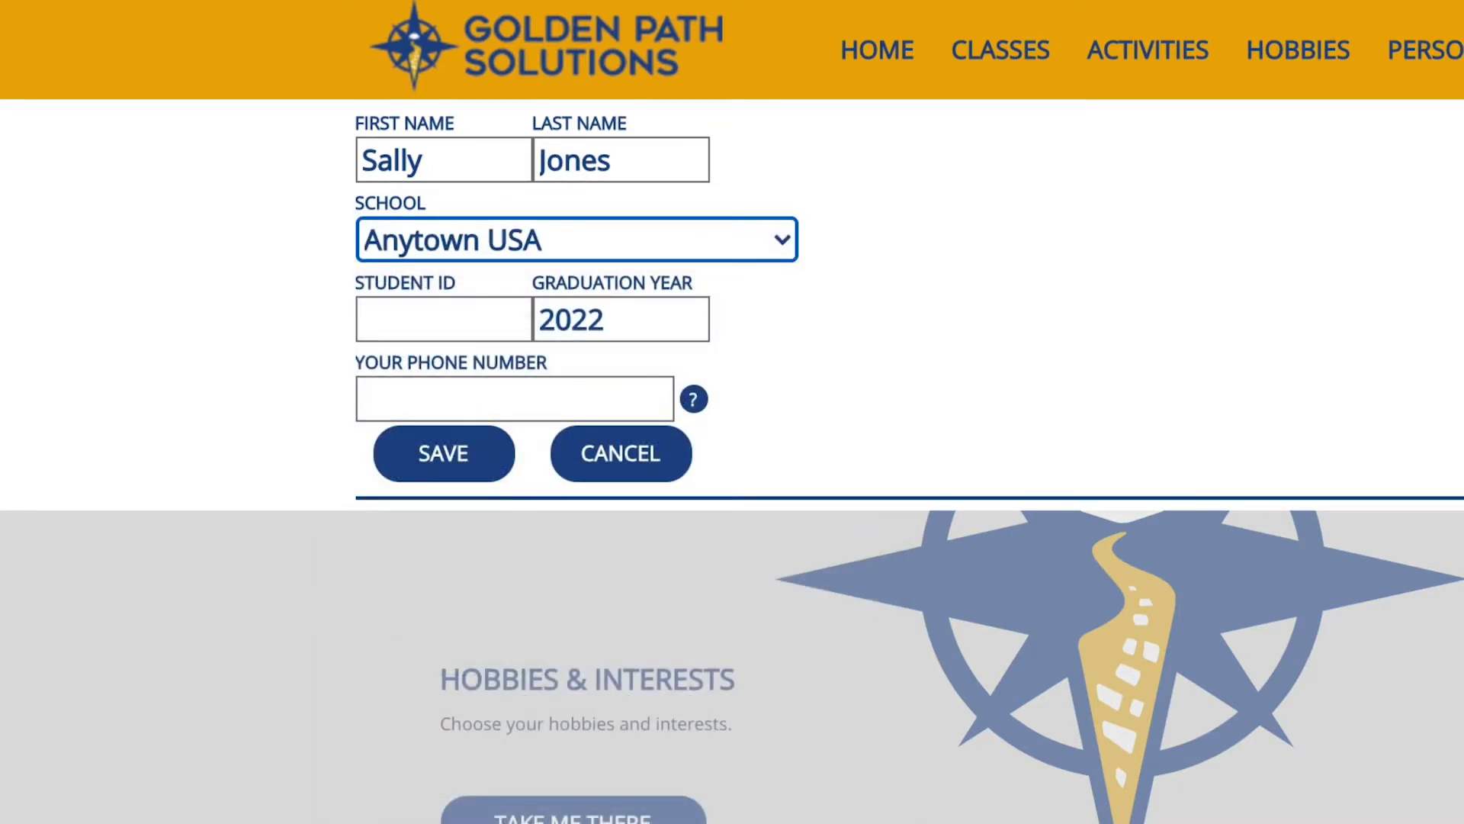
pyautogui.click(442, 319)
pyautogui.write('1534')
# Enter the student's phone number and save the profile.
pyautogui.click(515, 398)
pyautogui.write('701')
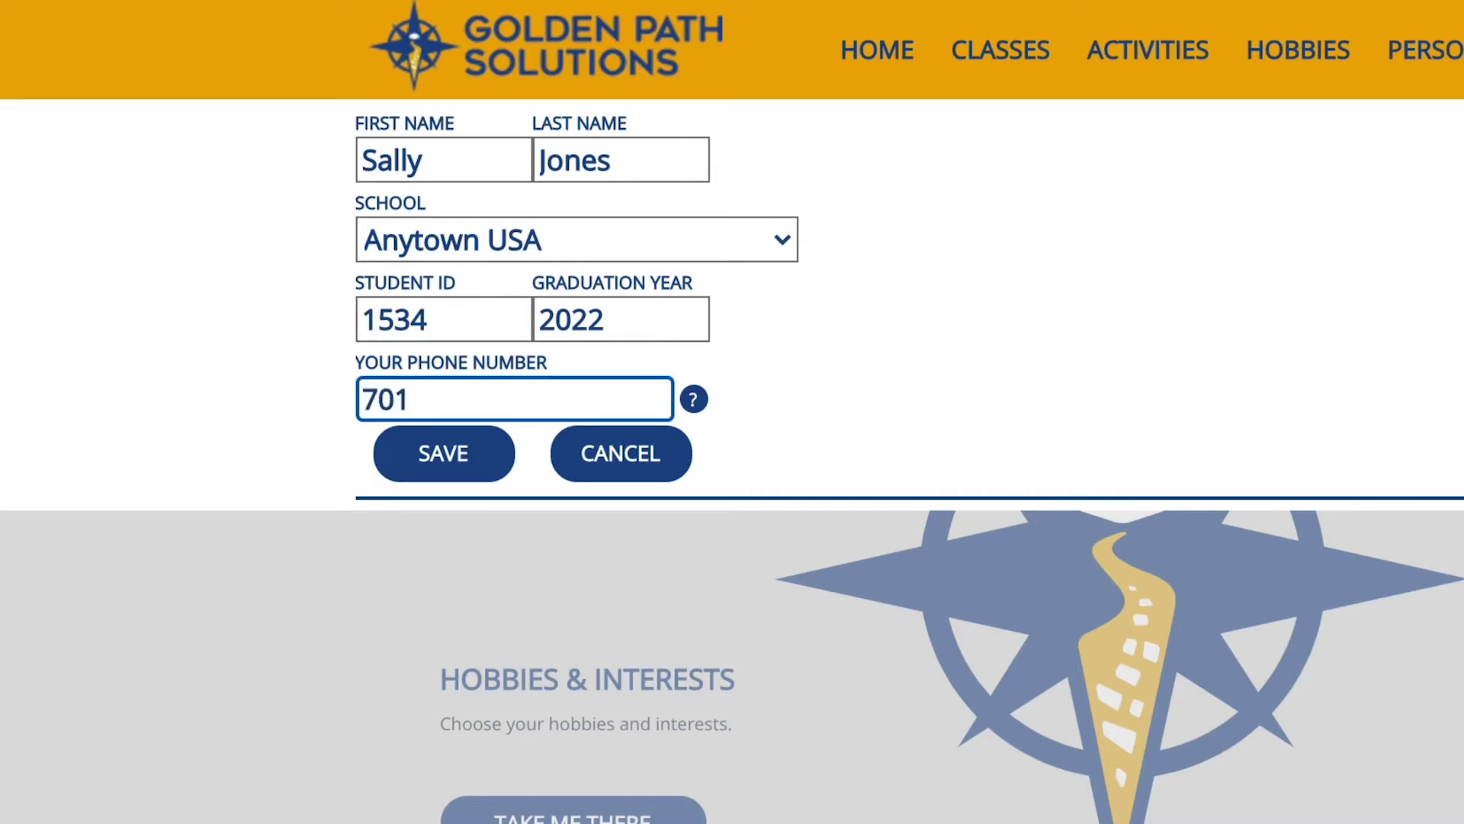
pyautogui.write('5555555')
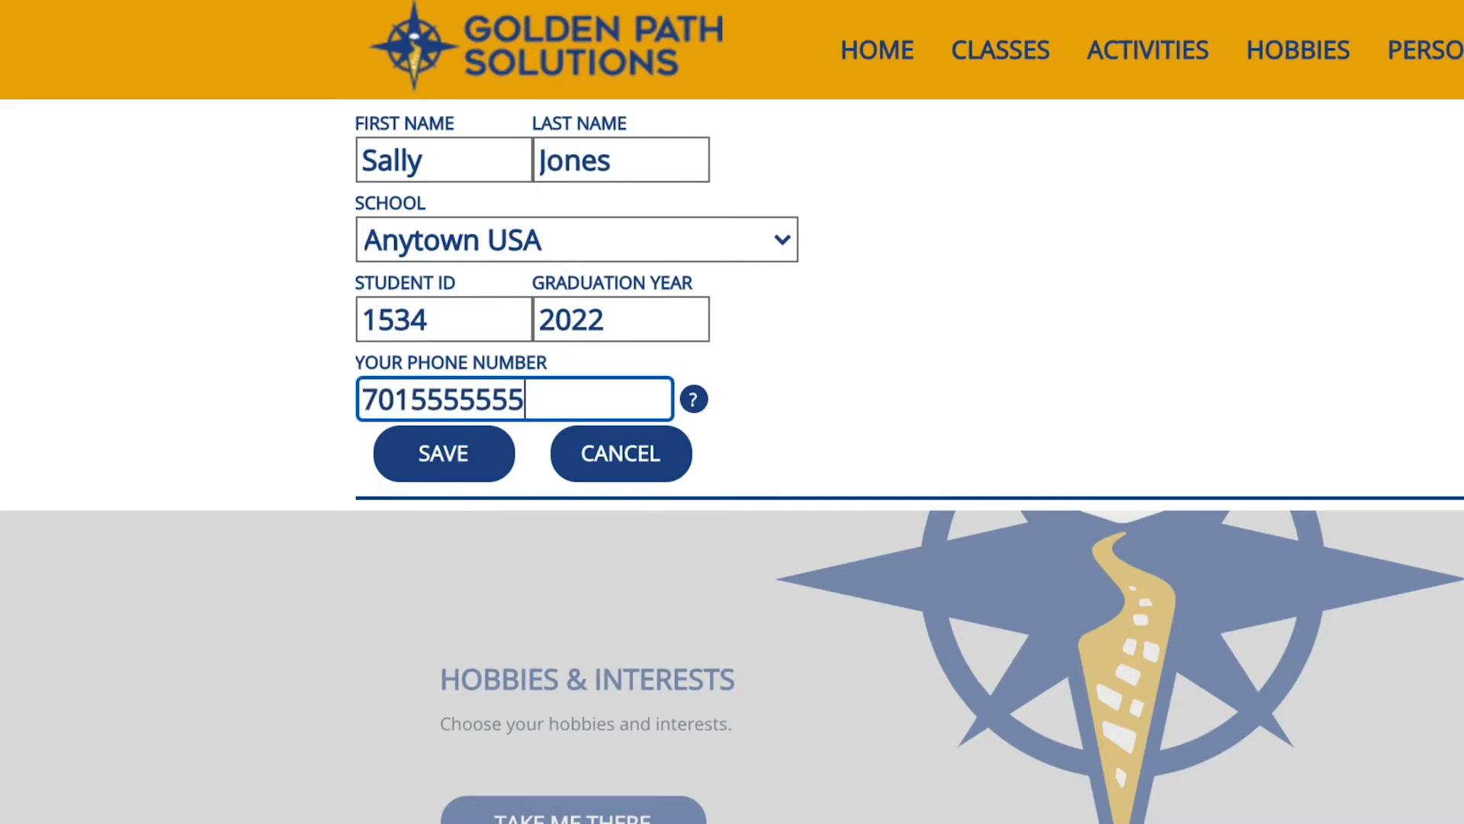
pyautogui.press('Tab')
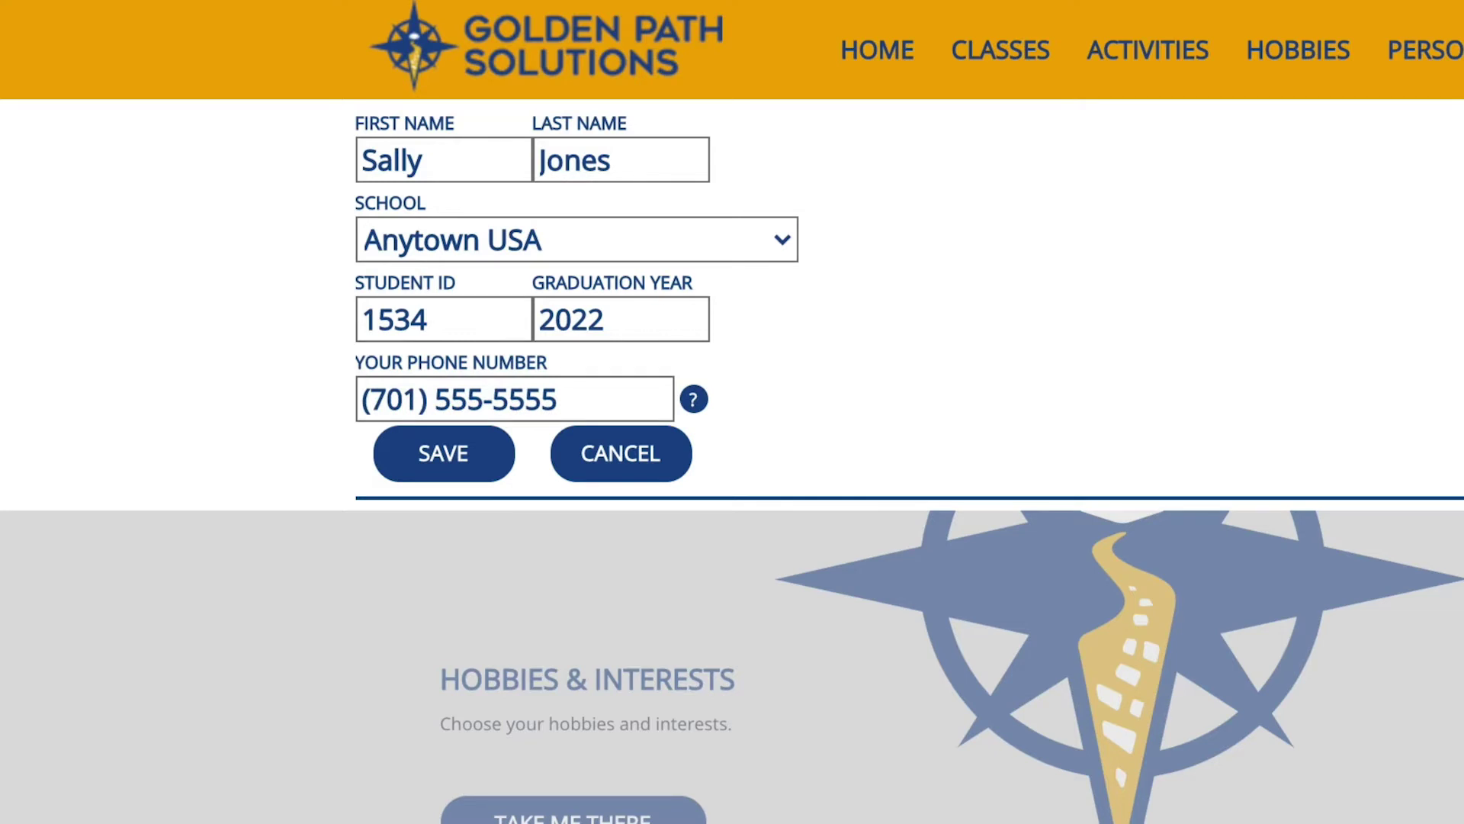
pyautogui.press('Tab')
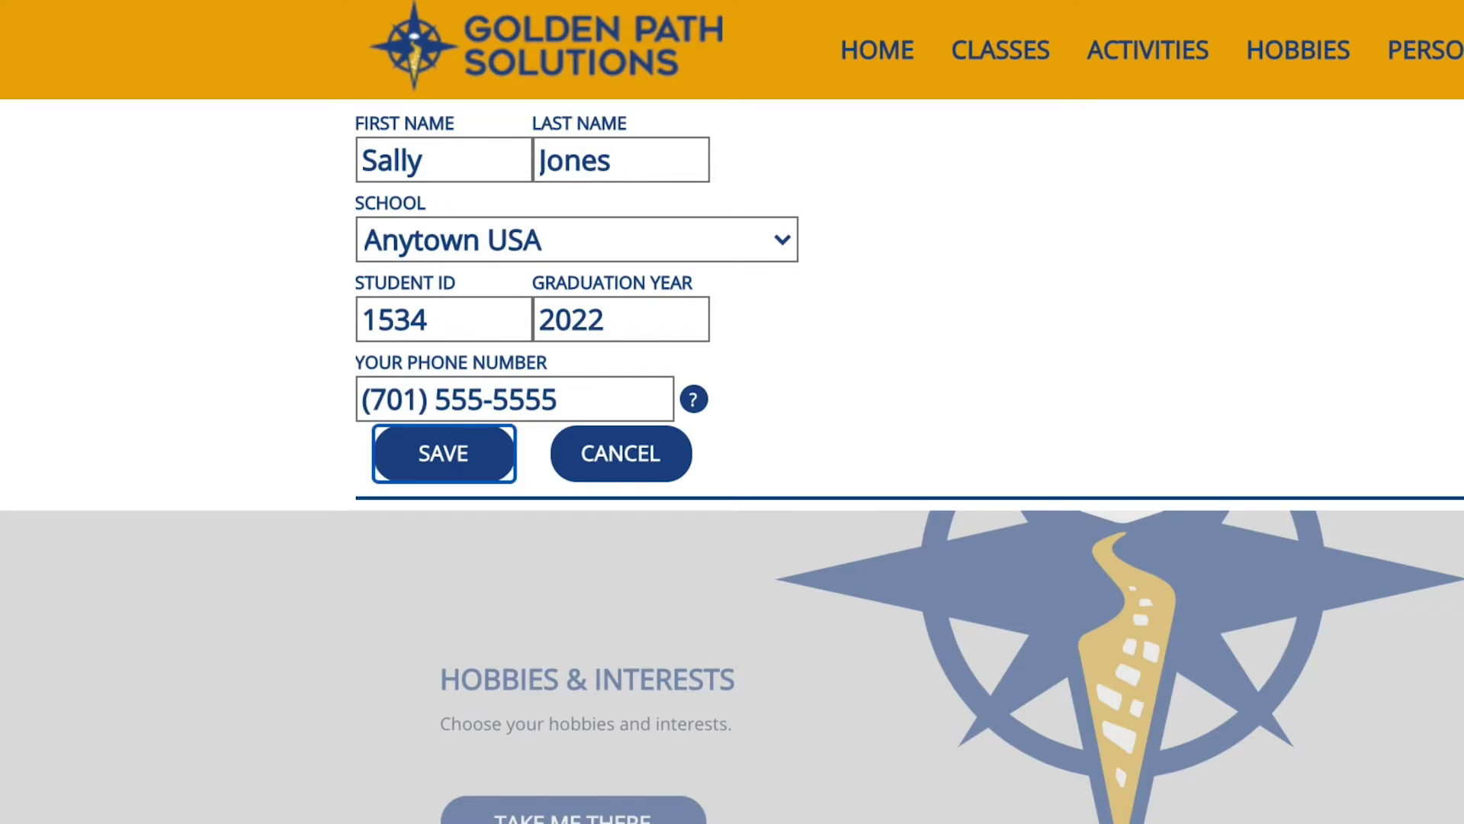
pyautogui.press('Return')
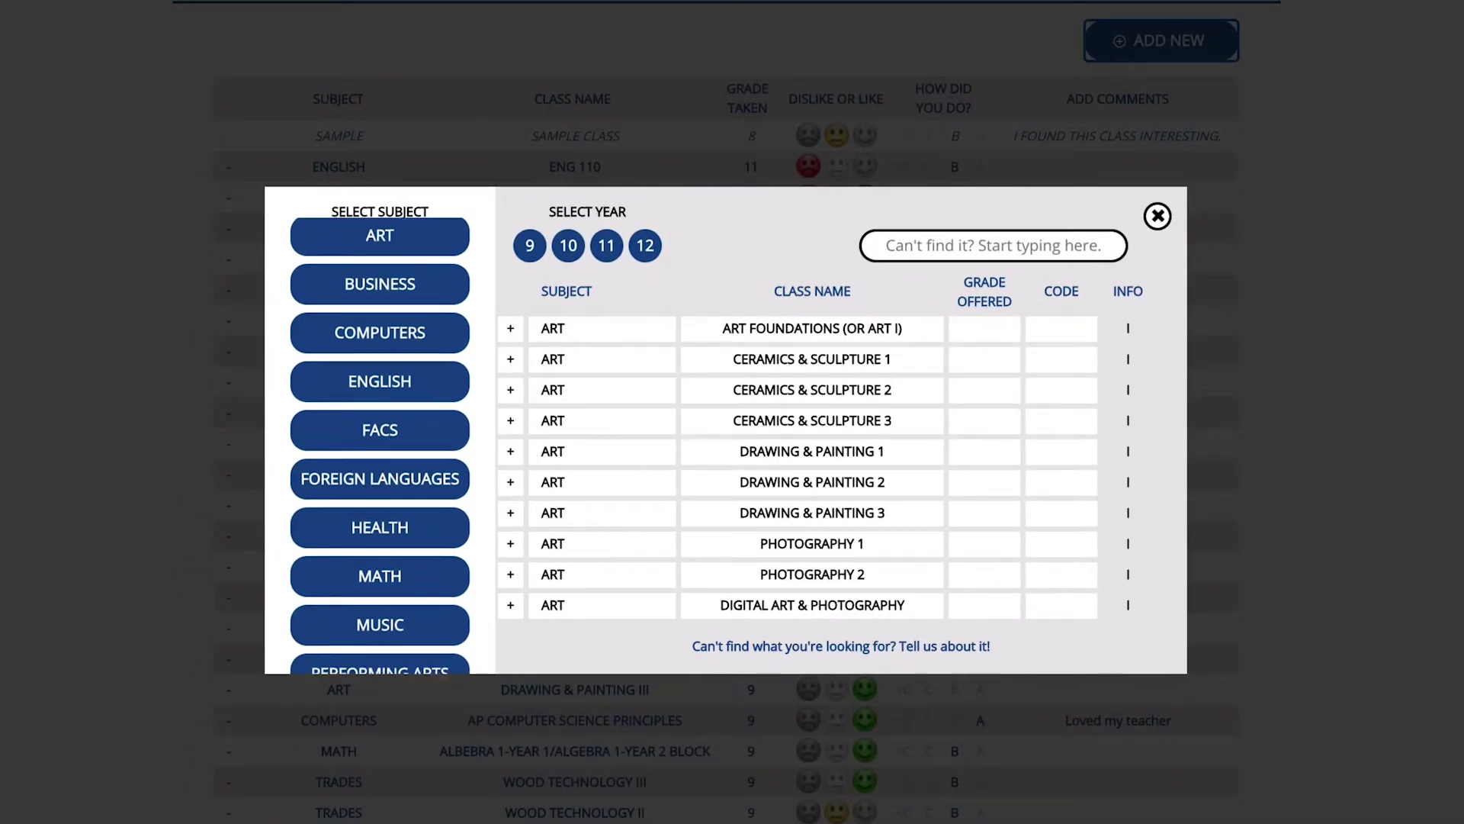
# Add the ART FOUNDATIONS (OR ART I) class from the picker, then close the picker.
pyautogui.scroll(-3, 380, 446)
pyautogui.scroll(3, 380, 447)
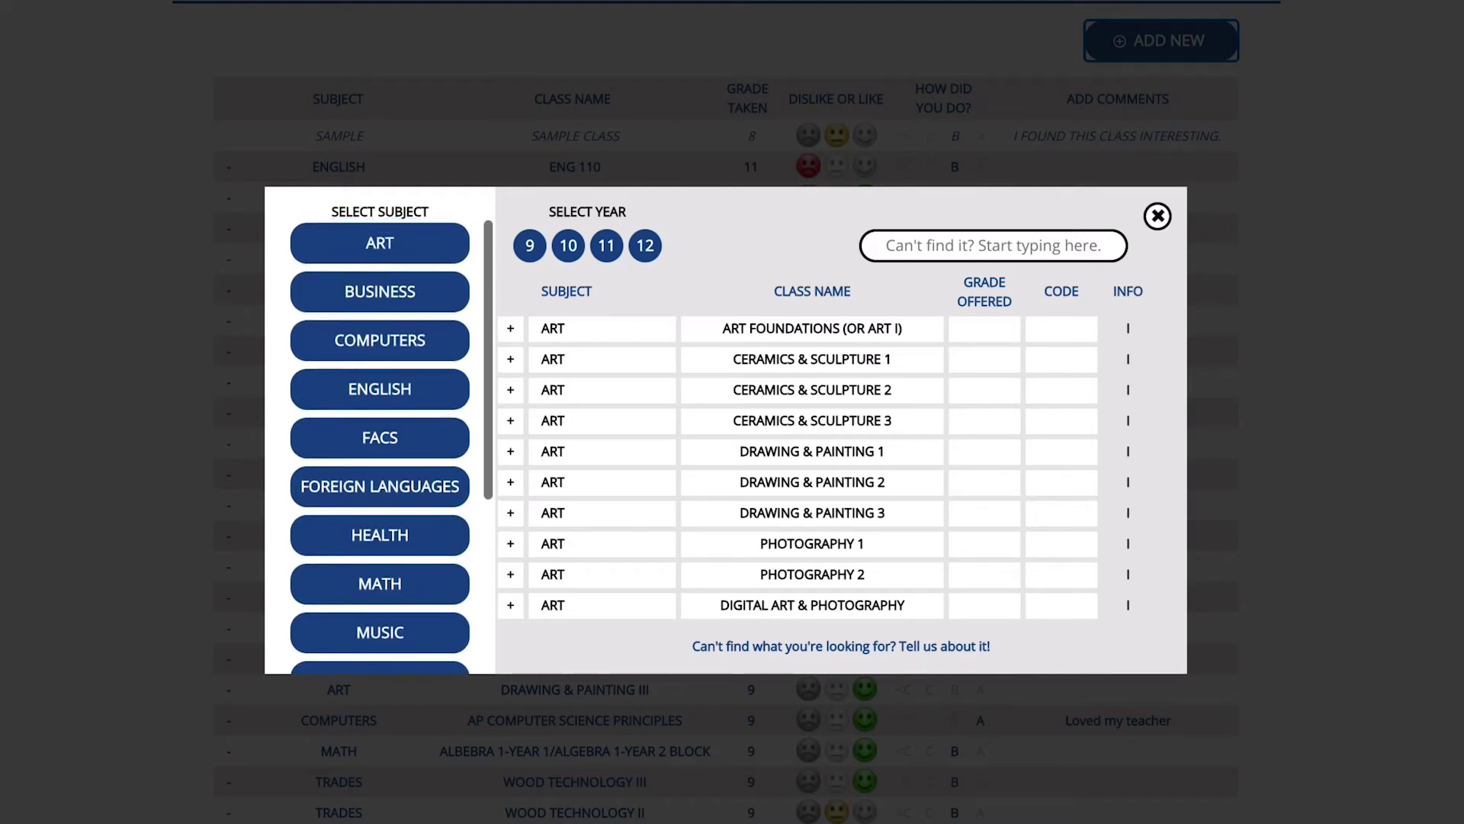
pyautogui.click(993, 245)
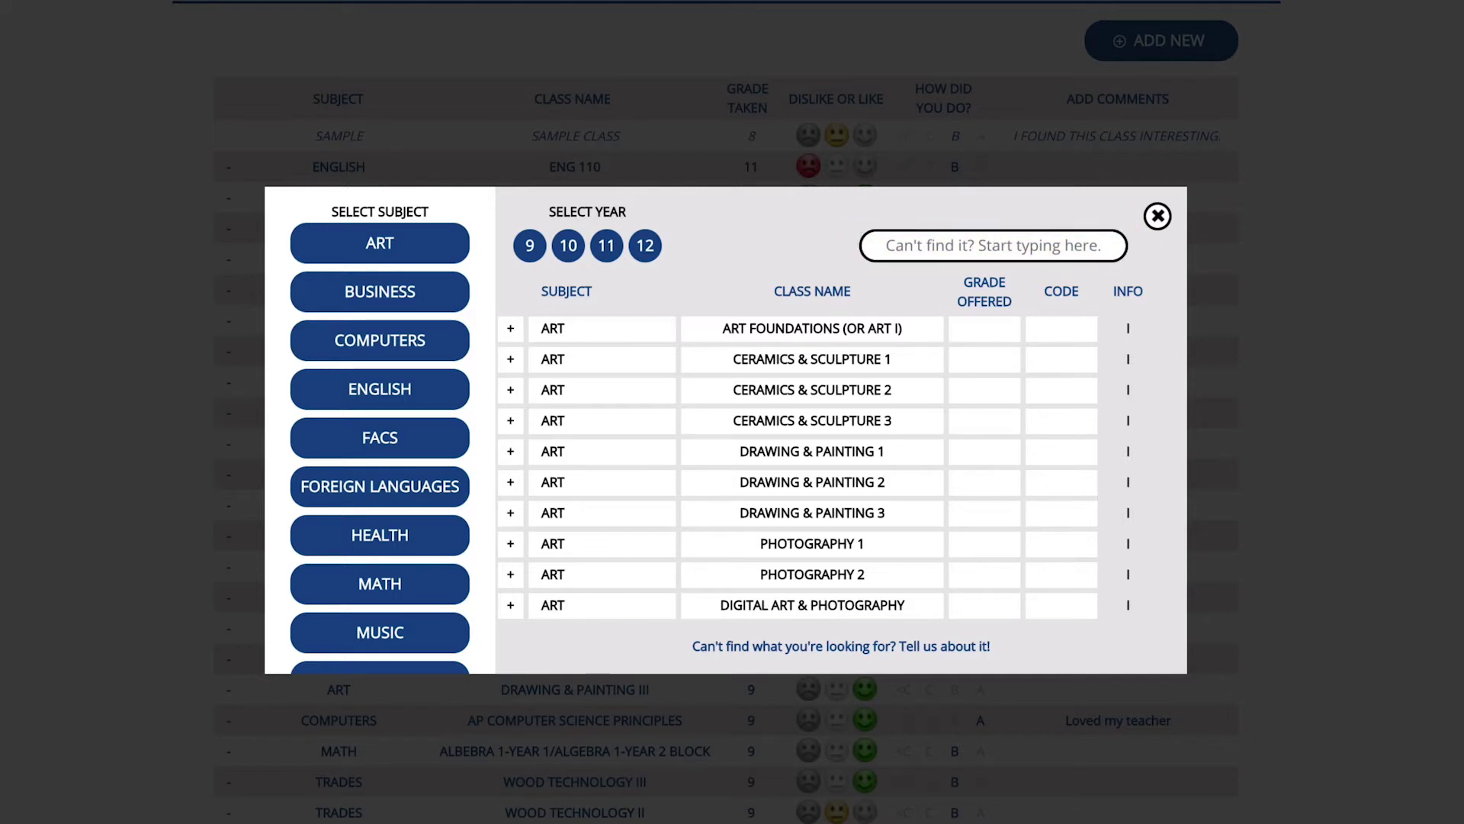
pyautogui.press('Tab')
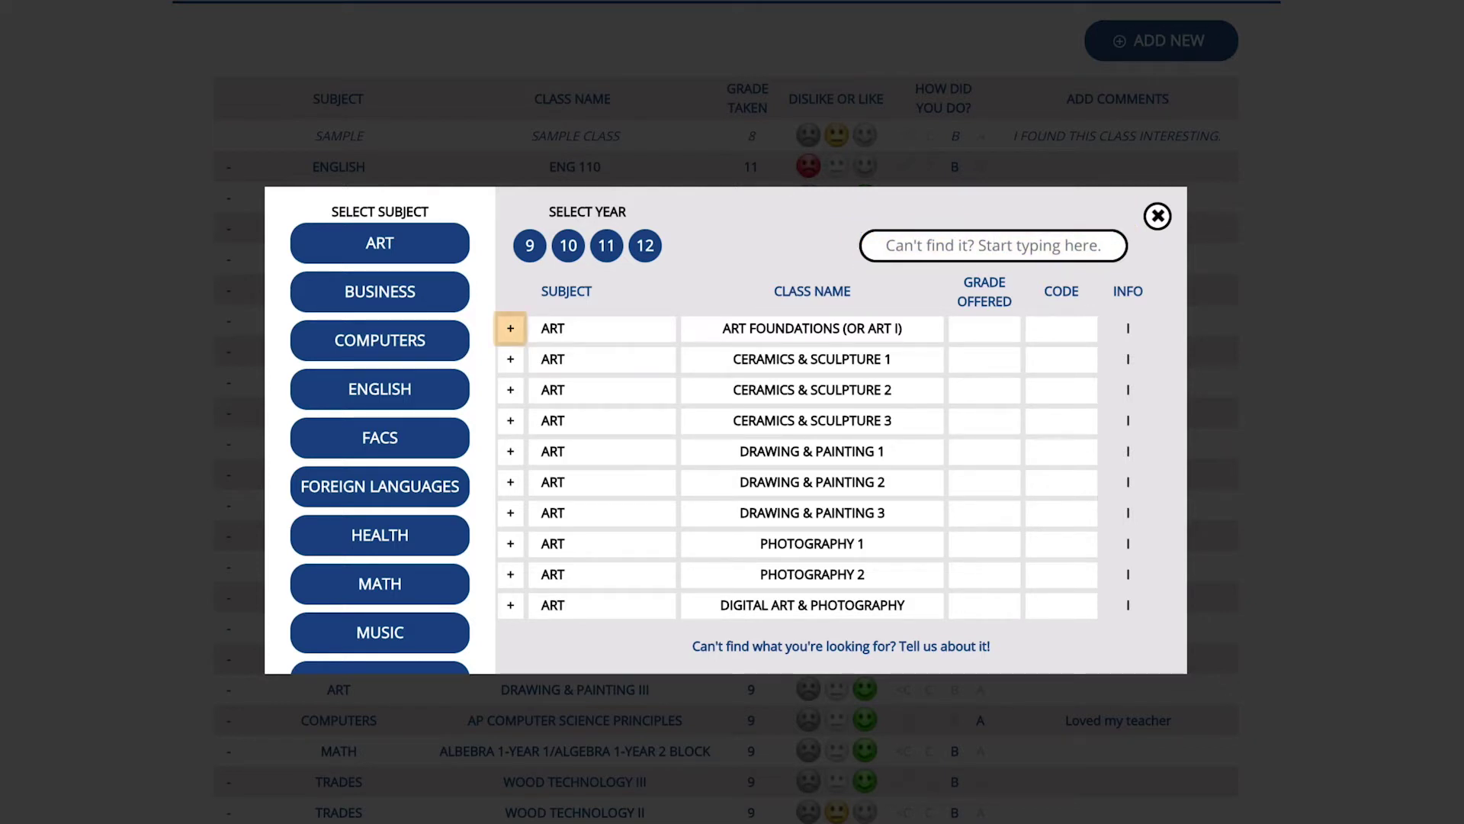
pyautogui.press('Return')
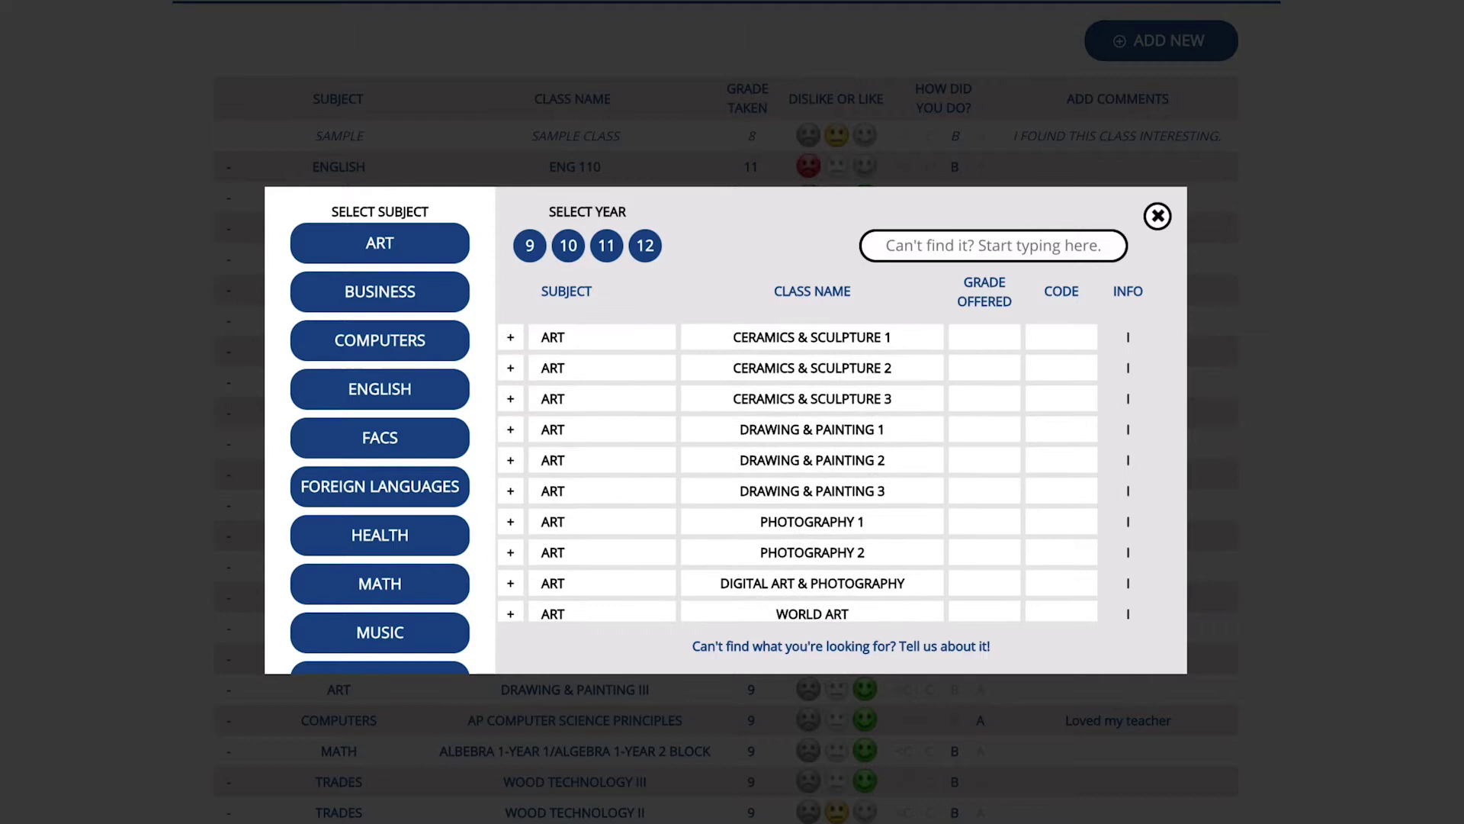
pyautogui.press('Tab')
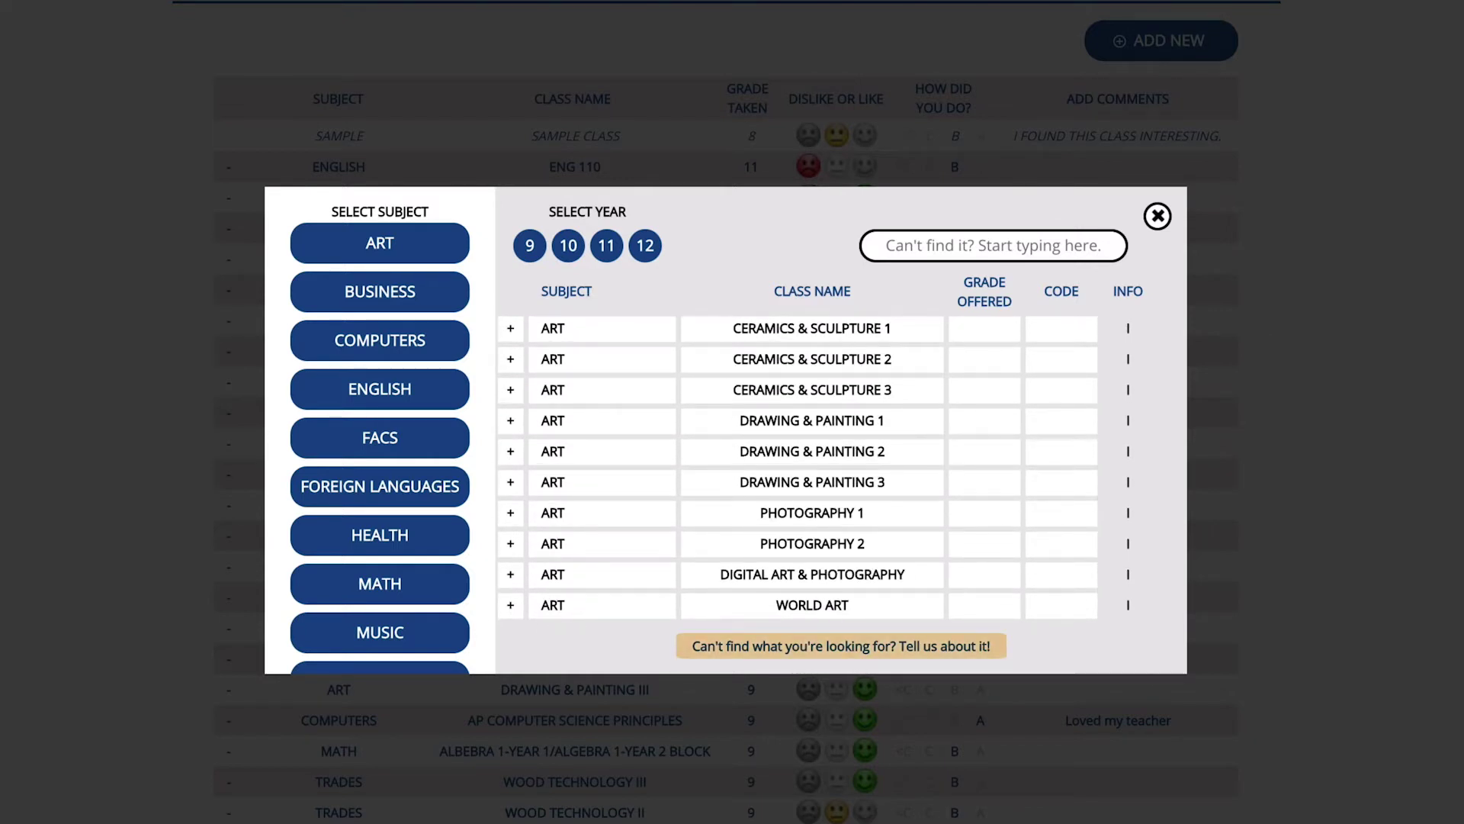
pyautogui.press('Tab')
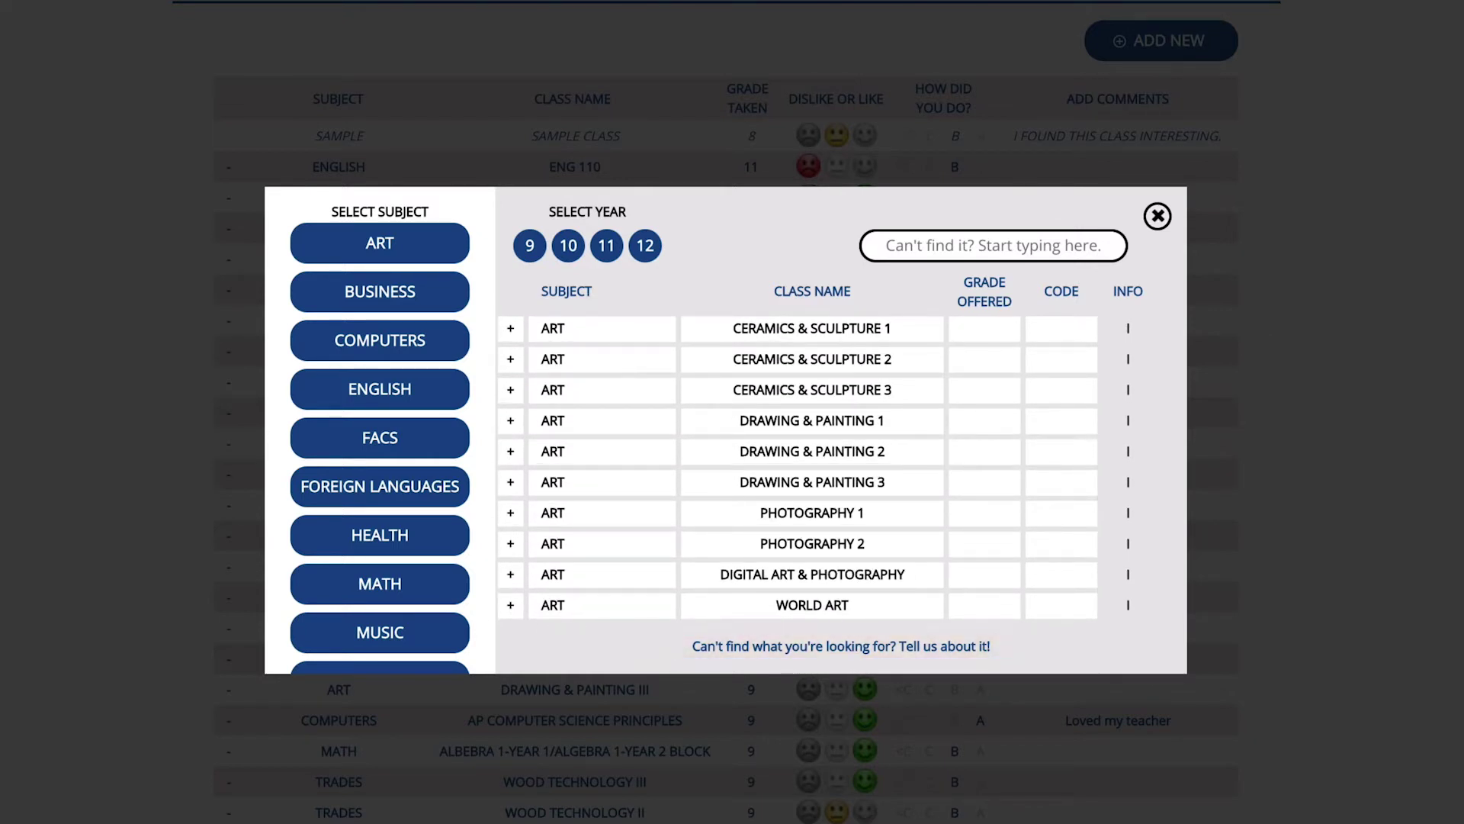
pyautogui.press('Return')
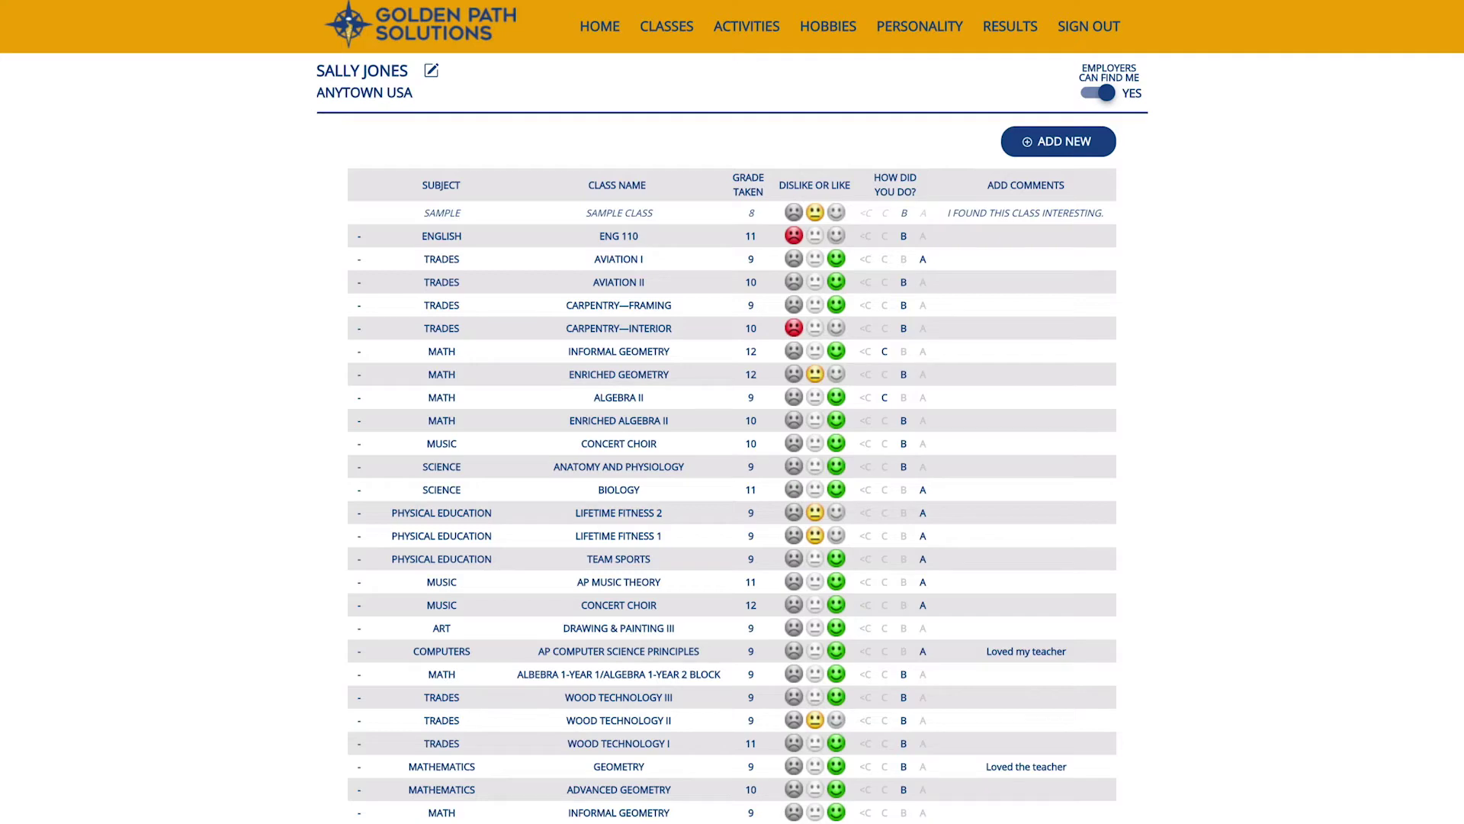
pyautogui.scroll(-3, 732, 481)
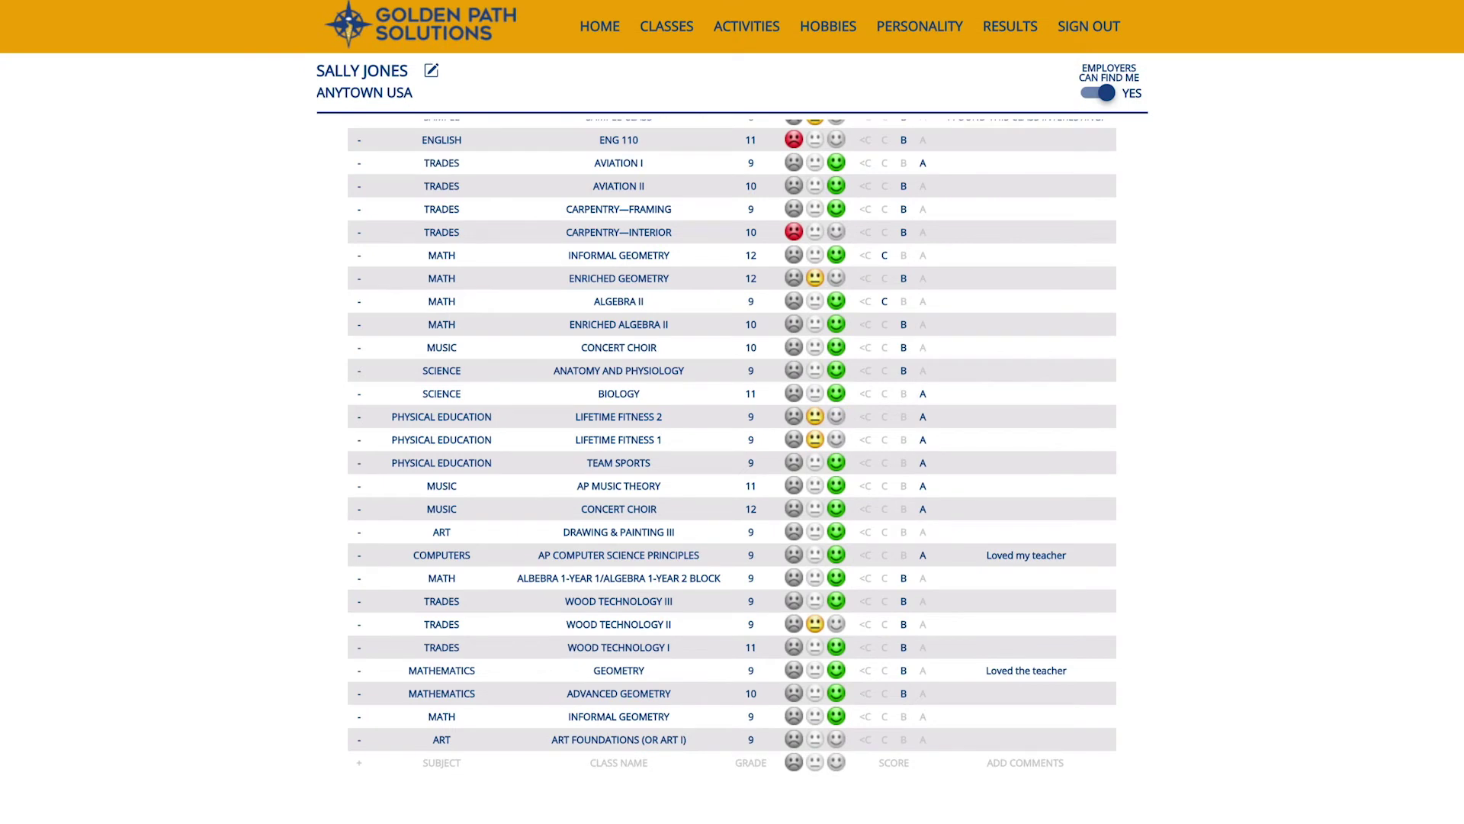
pyautogui.scroll(2, 732, 458)
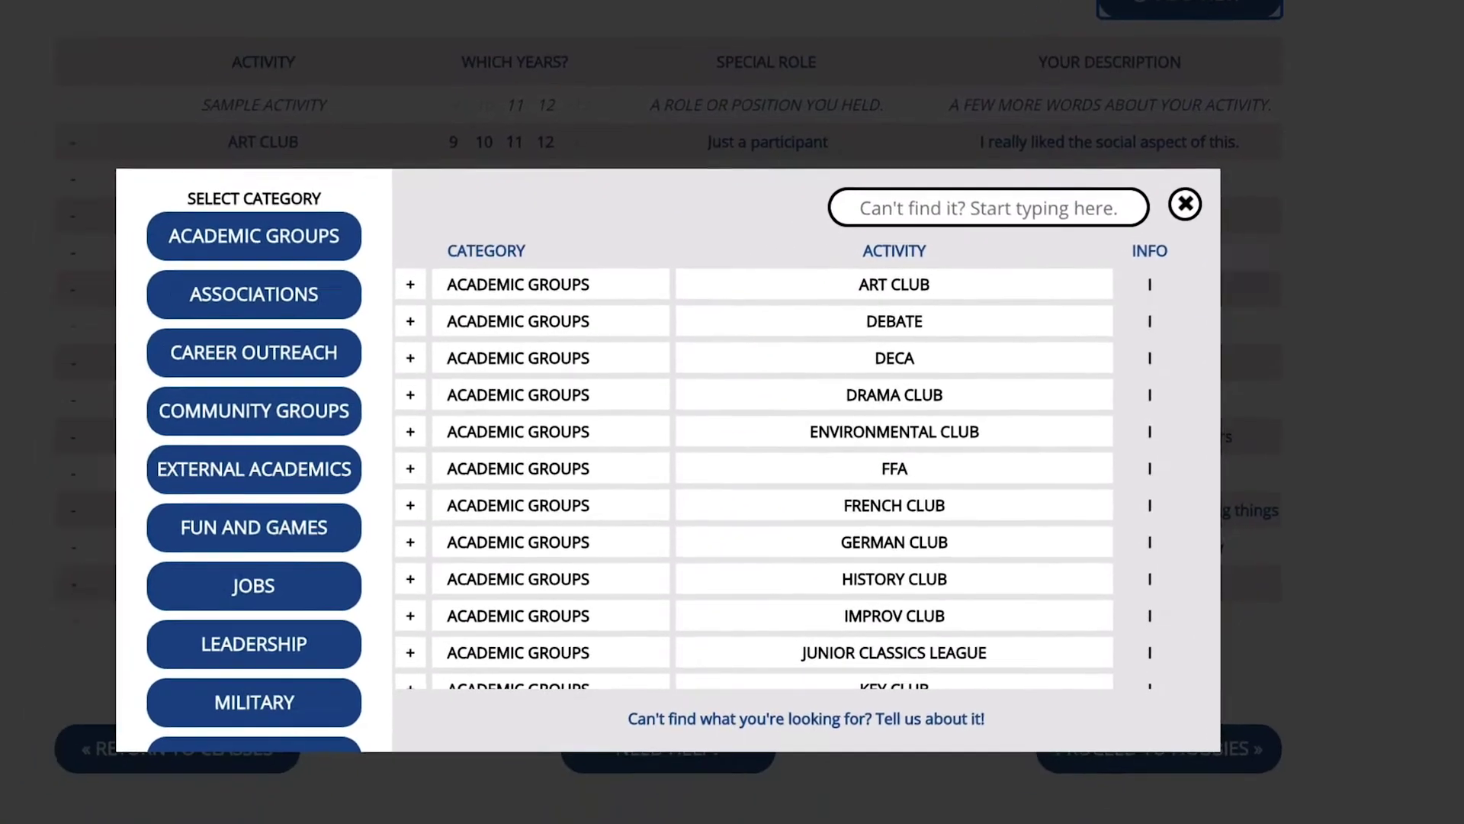
# Search the activity catalogue for ART CLUB, add it, and close the activity picker.
pyautogui.scroll(-2, 319, 427)
pyautogui.scroll(-3, 319, 427)
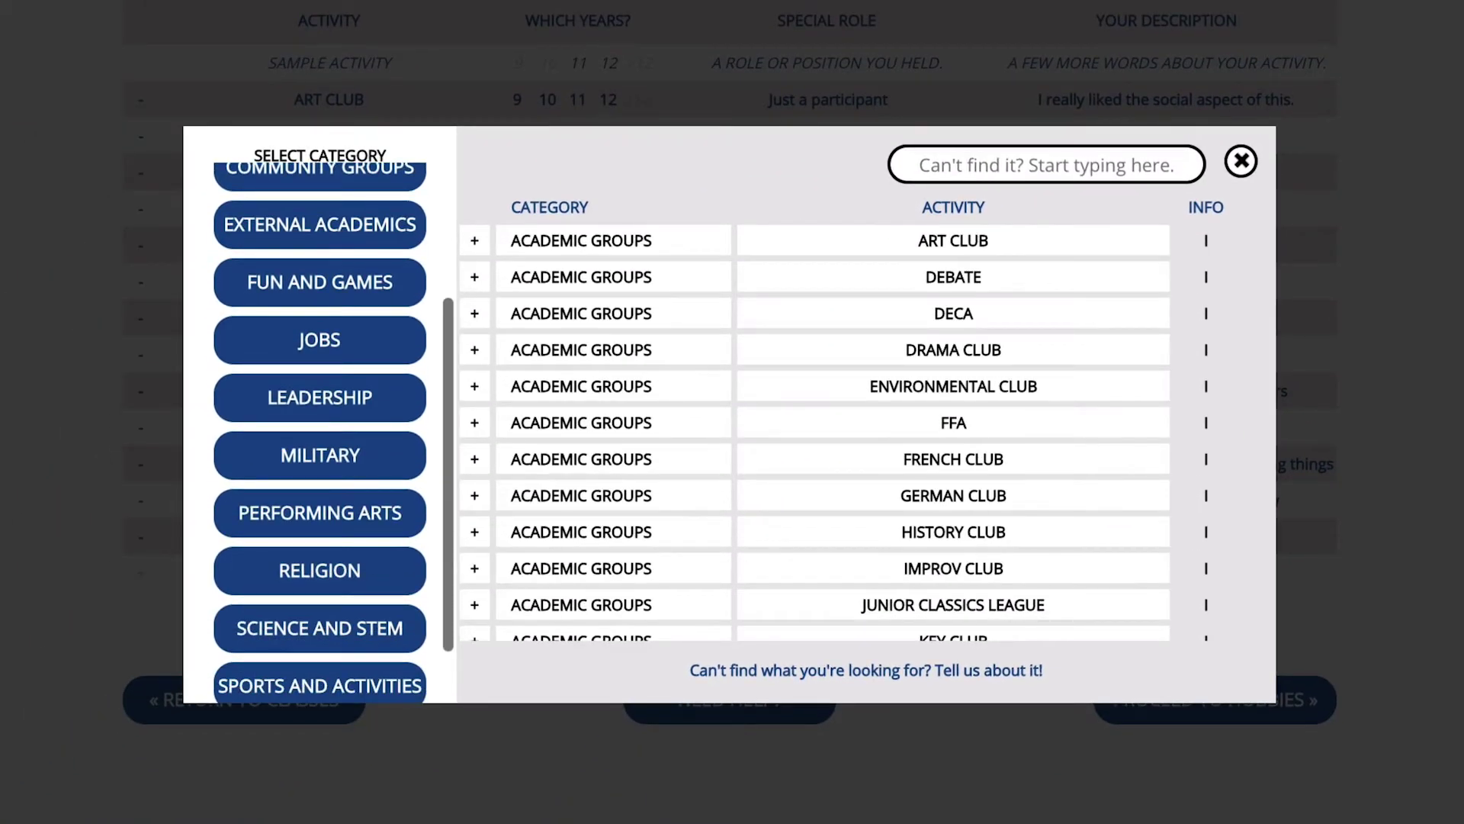
pyautogui.click(1048, 165)
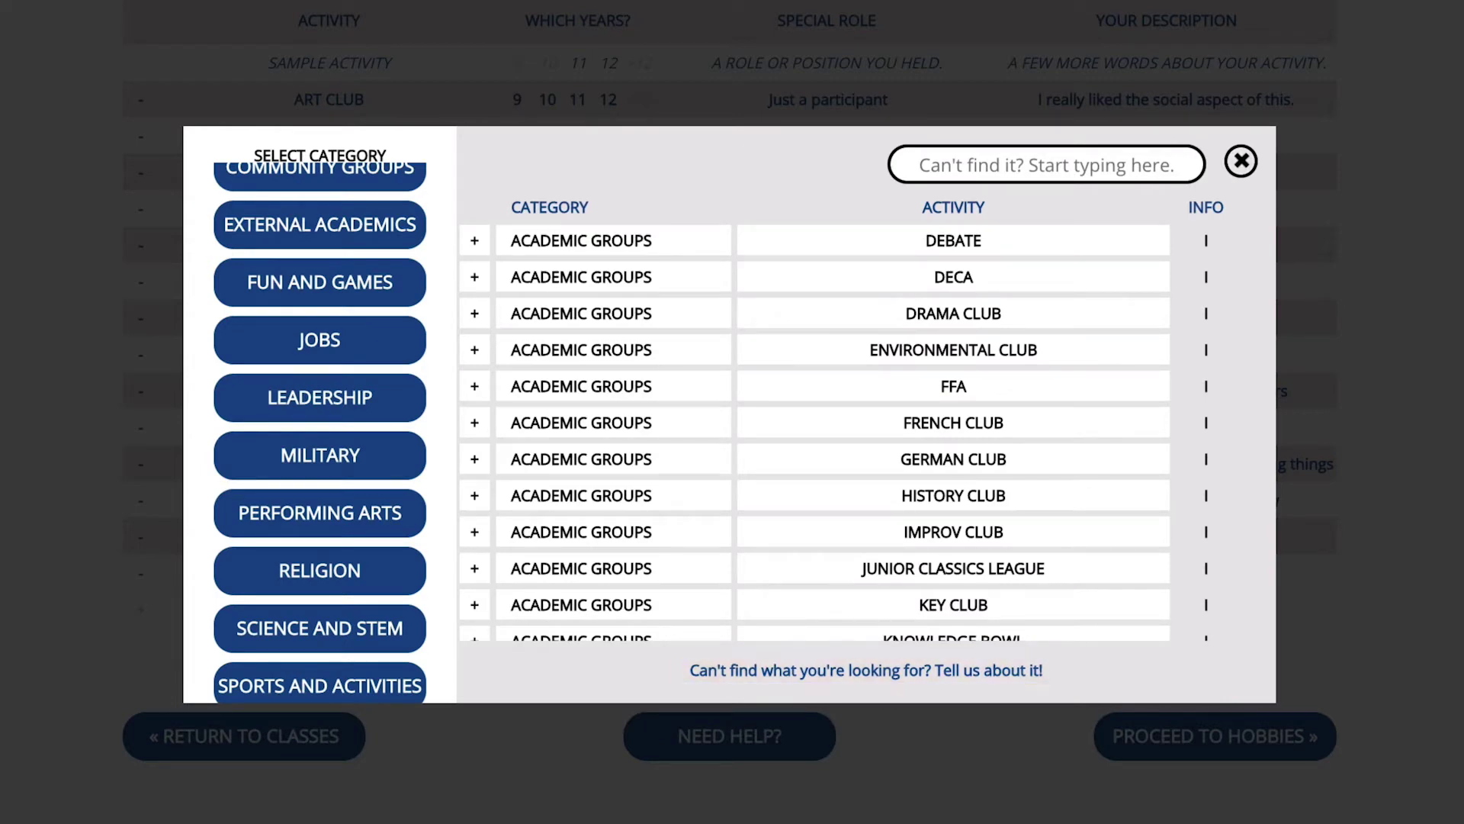
pyautogui.press('Escape')
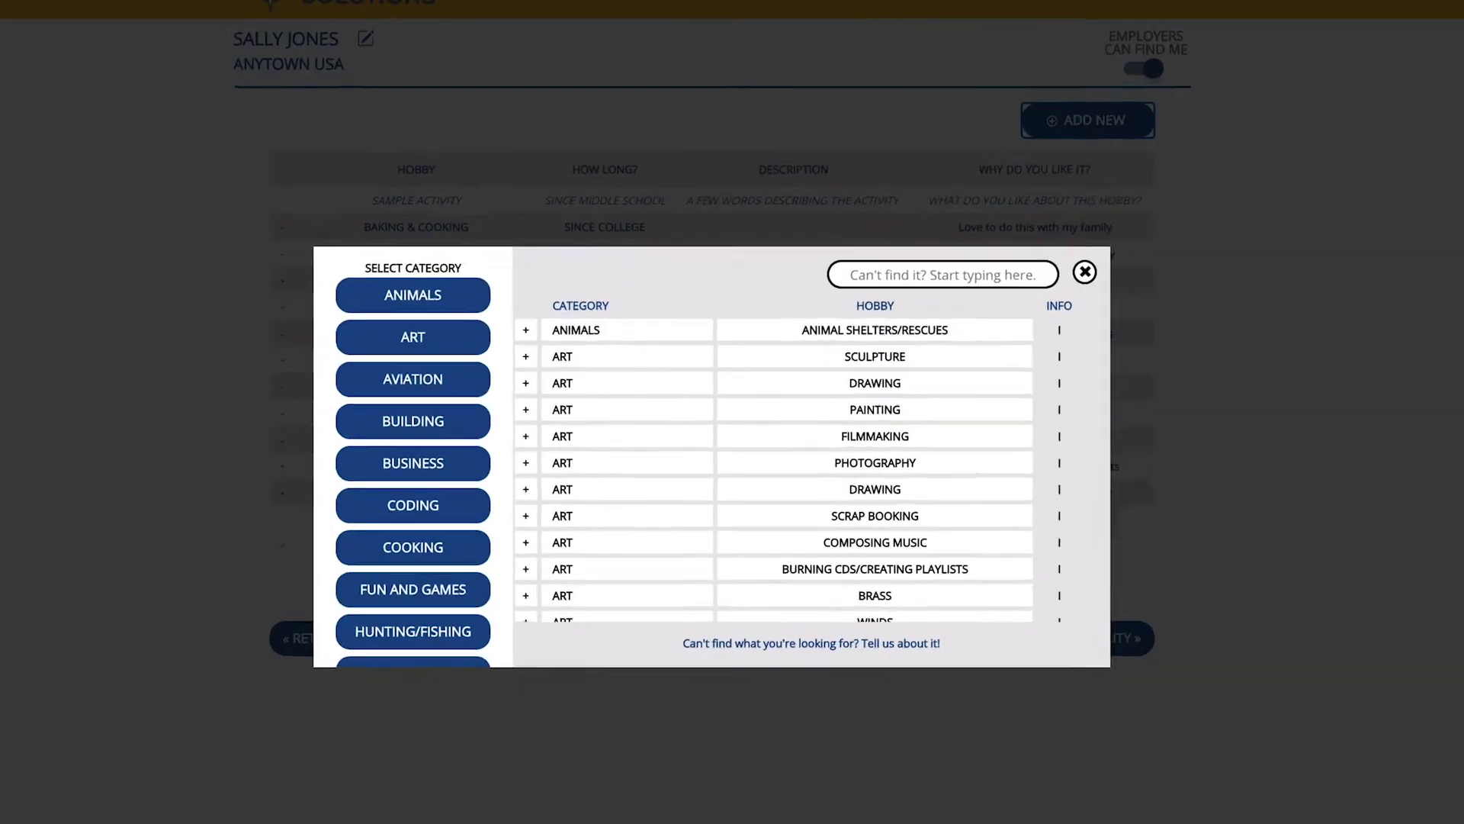
# Start a name search in the hobby catalogue picker.
pyautogui.scroll(-2, 365, 435)
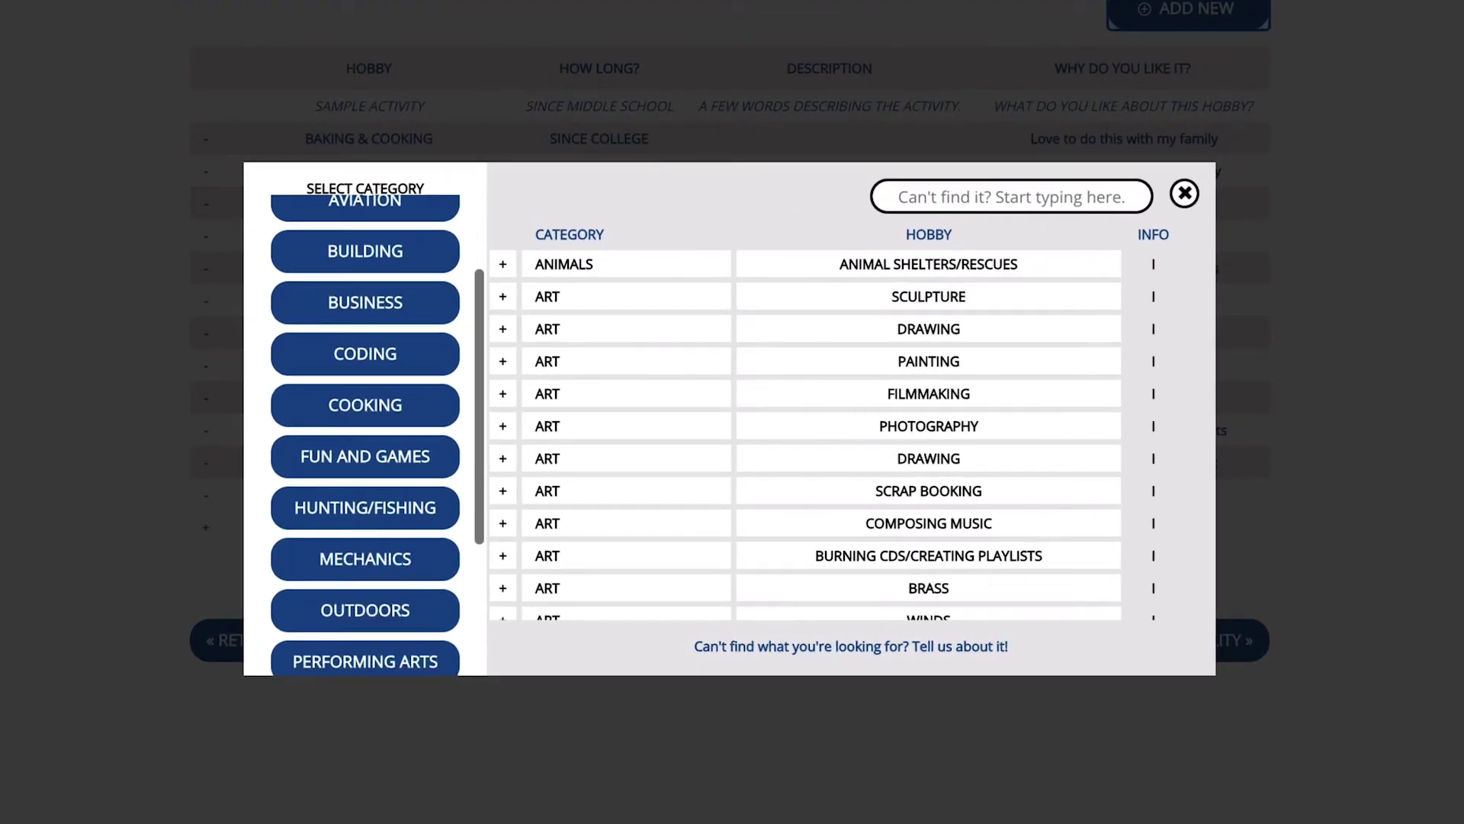
pyautogui.click(1012, 197)
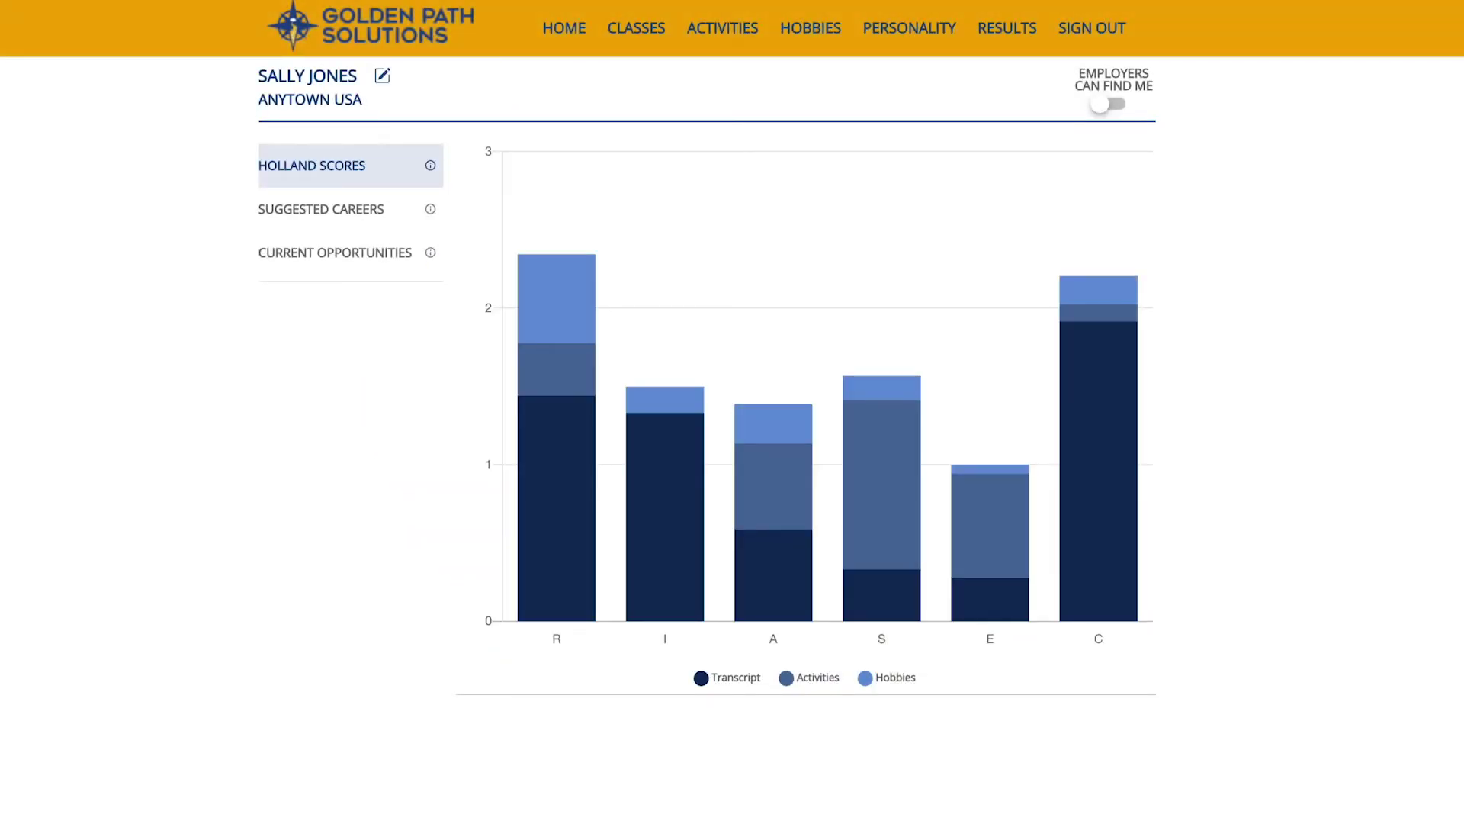
pyautogui.moveTo(562, 320)
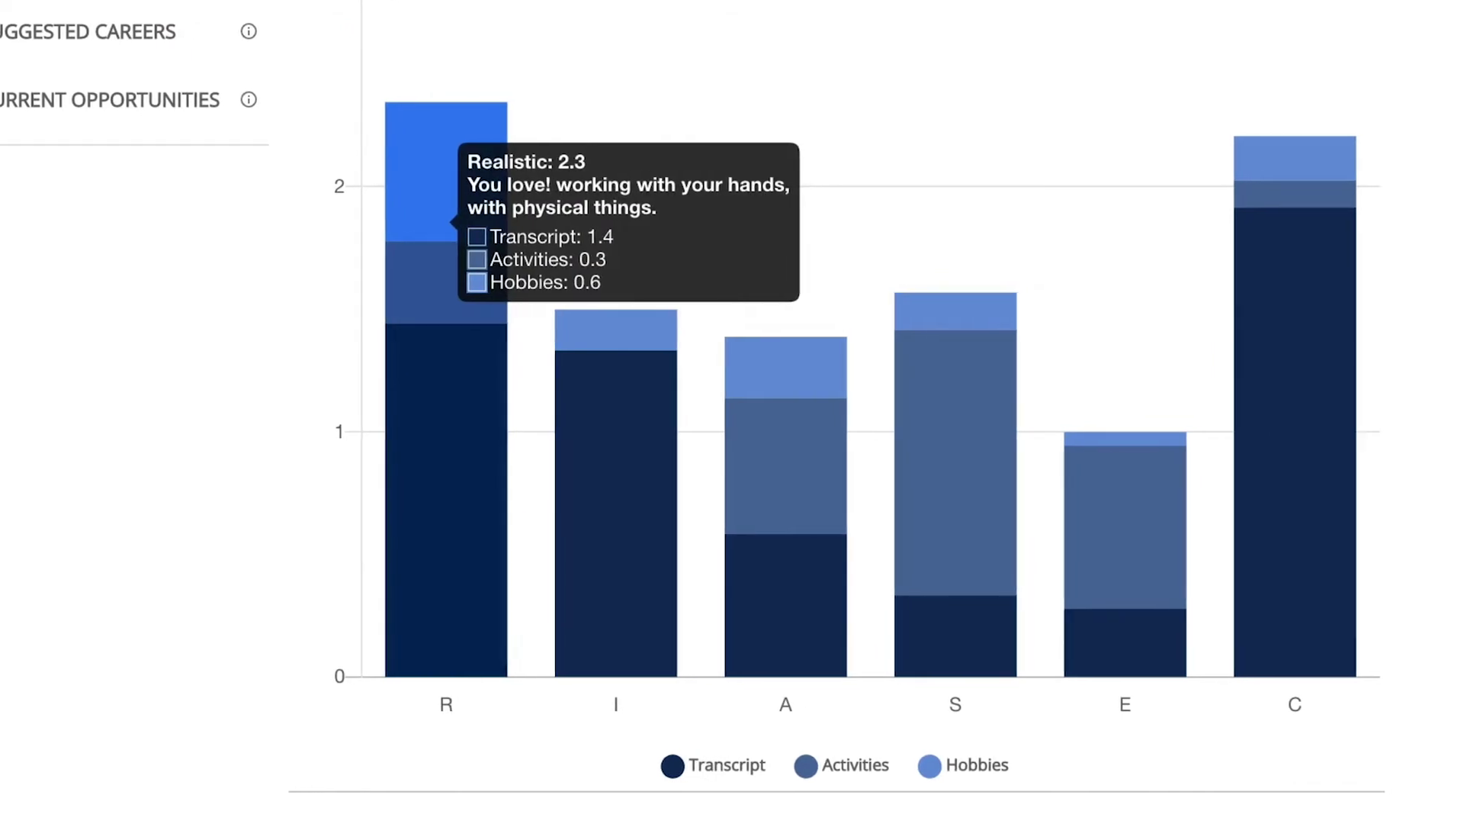
pyautogui.moveTo(632, 334)
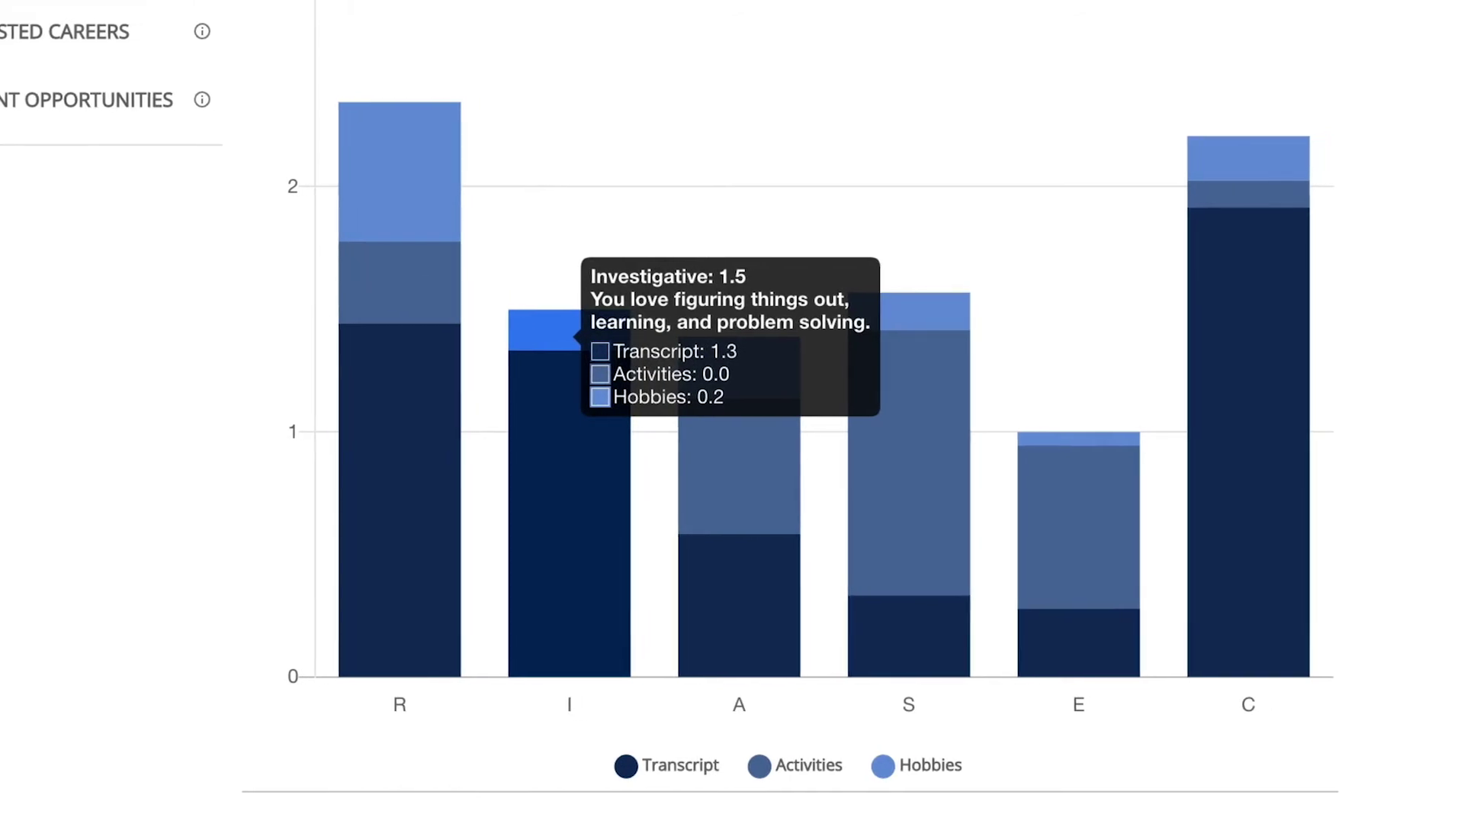
pyautogui.moveTo(720, 419)
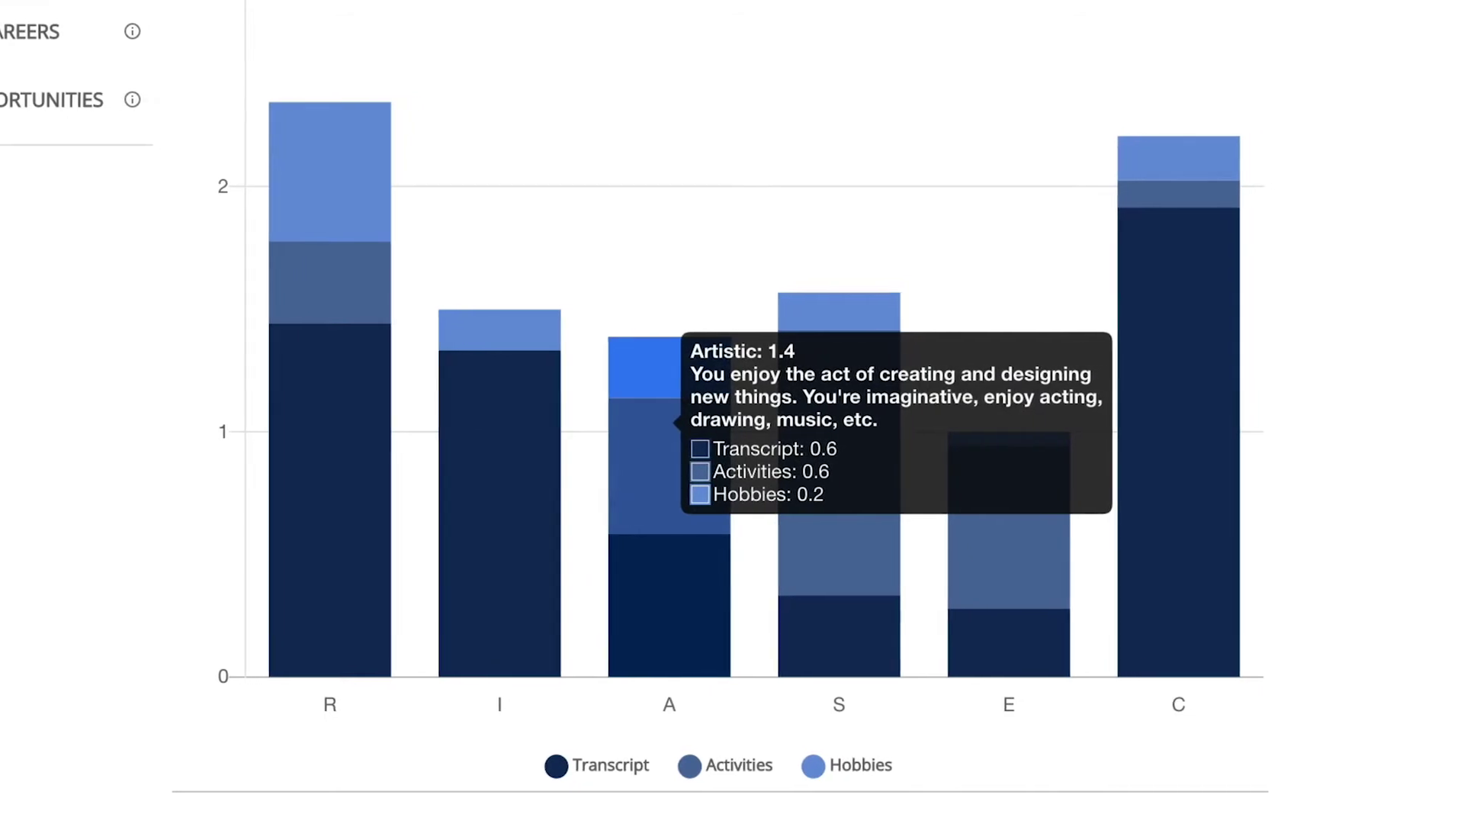
pyautogui.moveTo(786, 404)
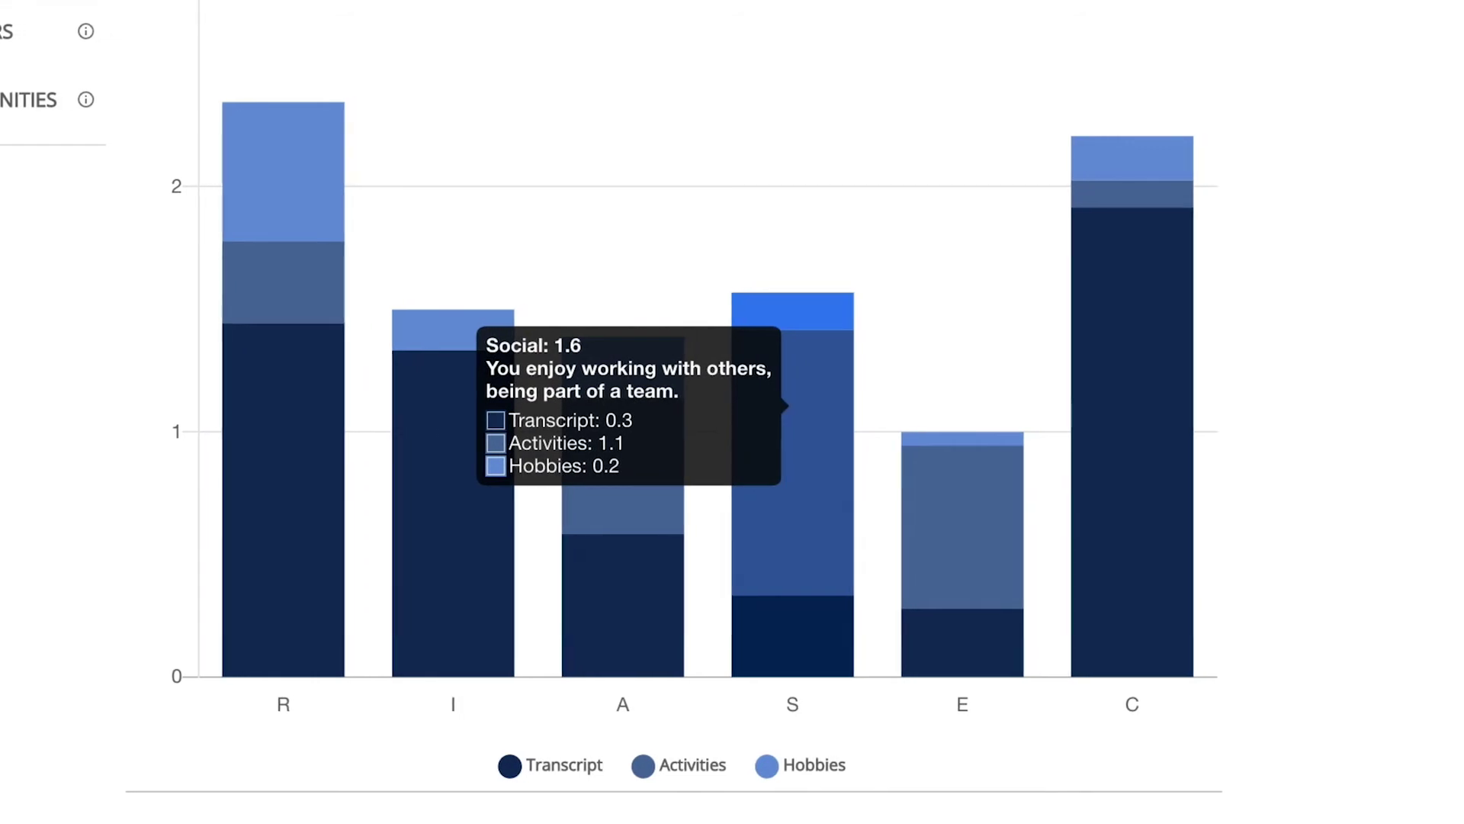
pyautogui.moveTo(938, 494)
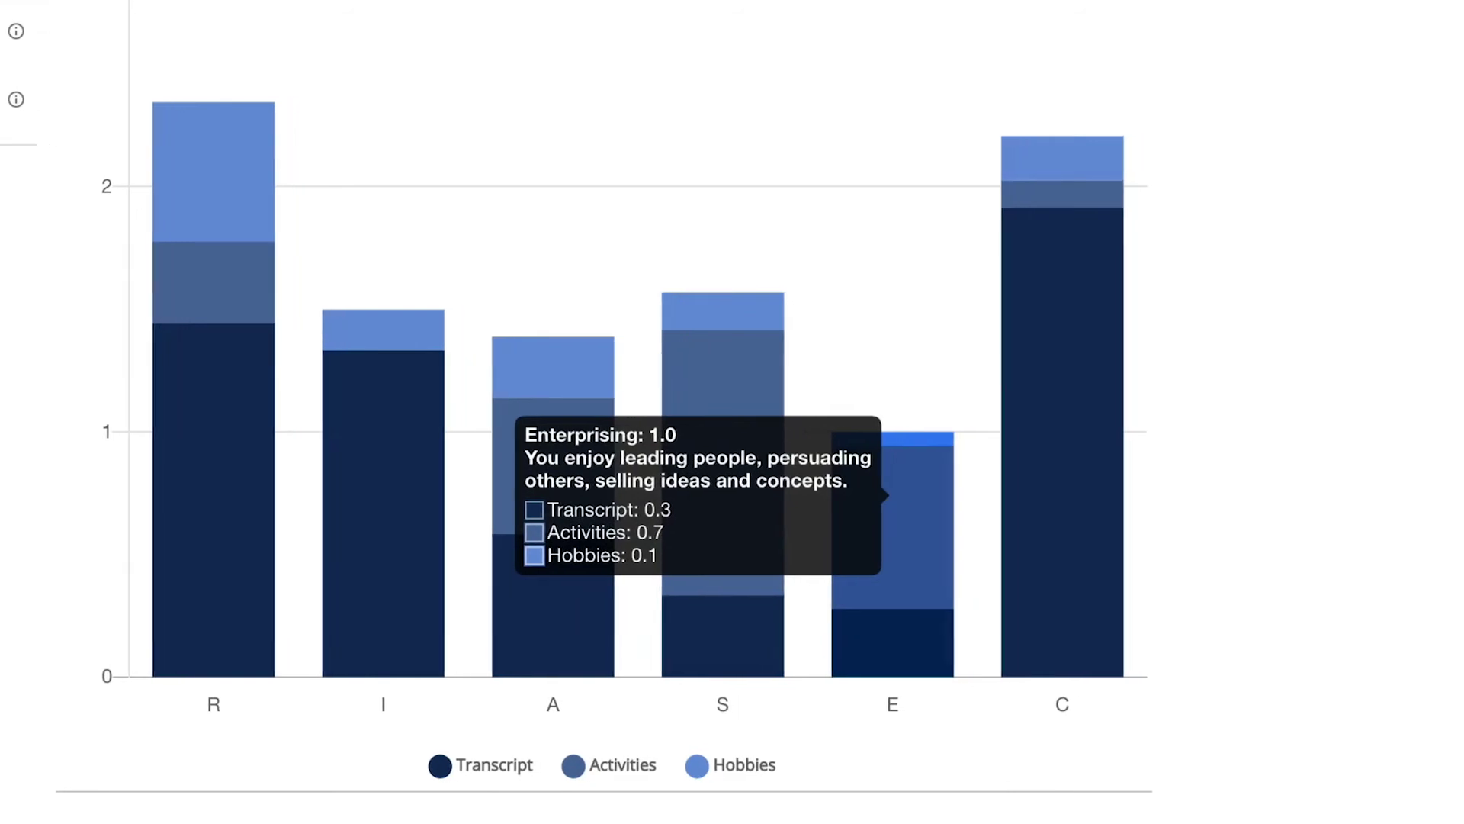
pyautogui.moveTo(1044, 164)
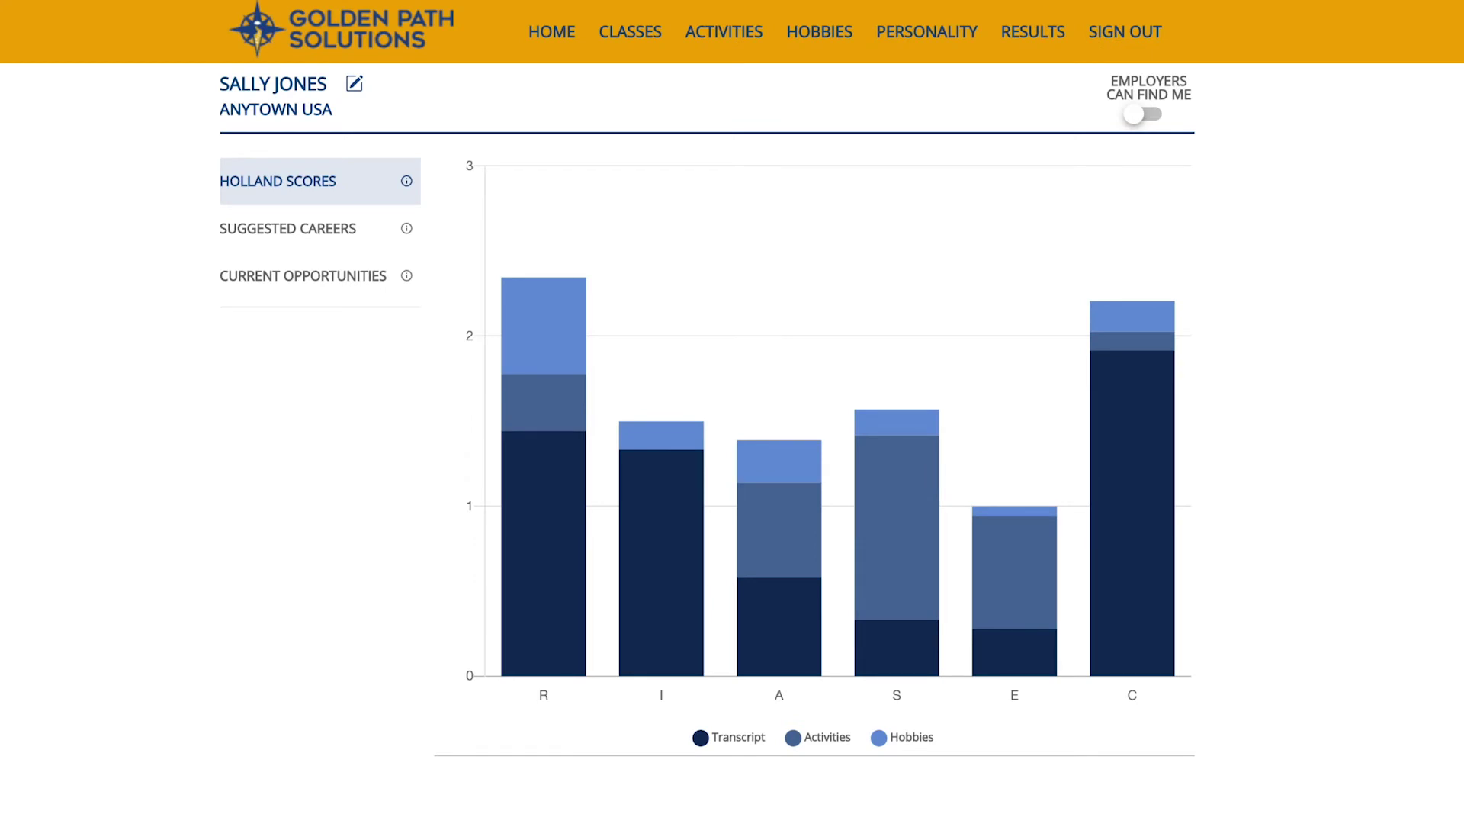
# Show suggested careers with Schooling, Job Outlook and Sort By filters expanded, then view current opportunities.
pyautogui.click(288, 227)
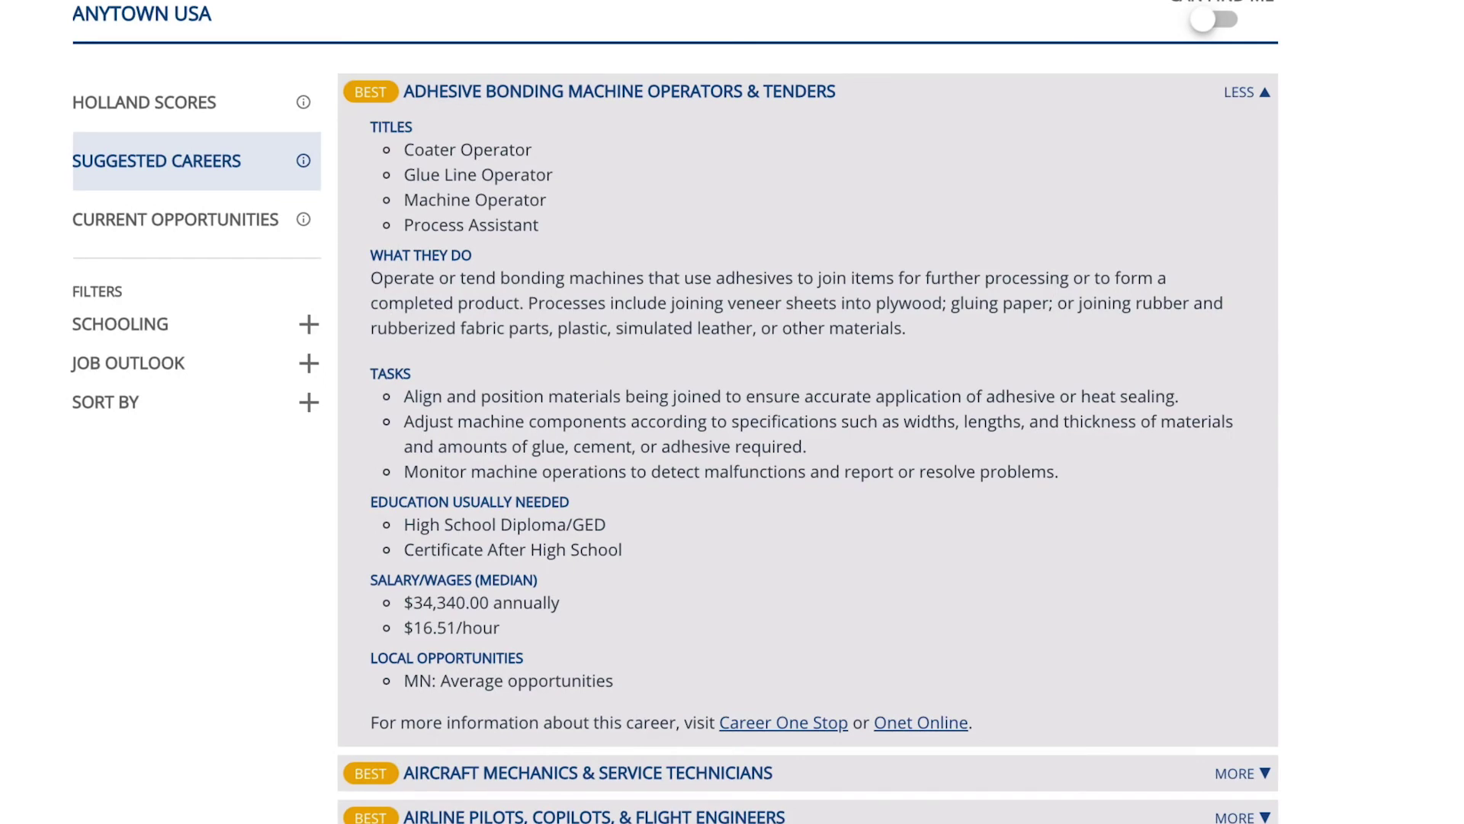
pyautogui.click(309, 324)
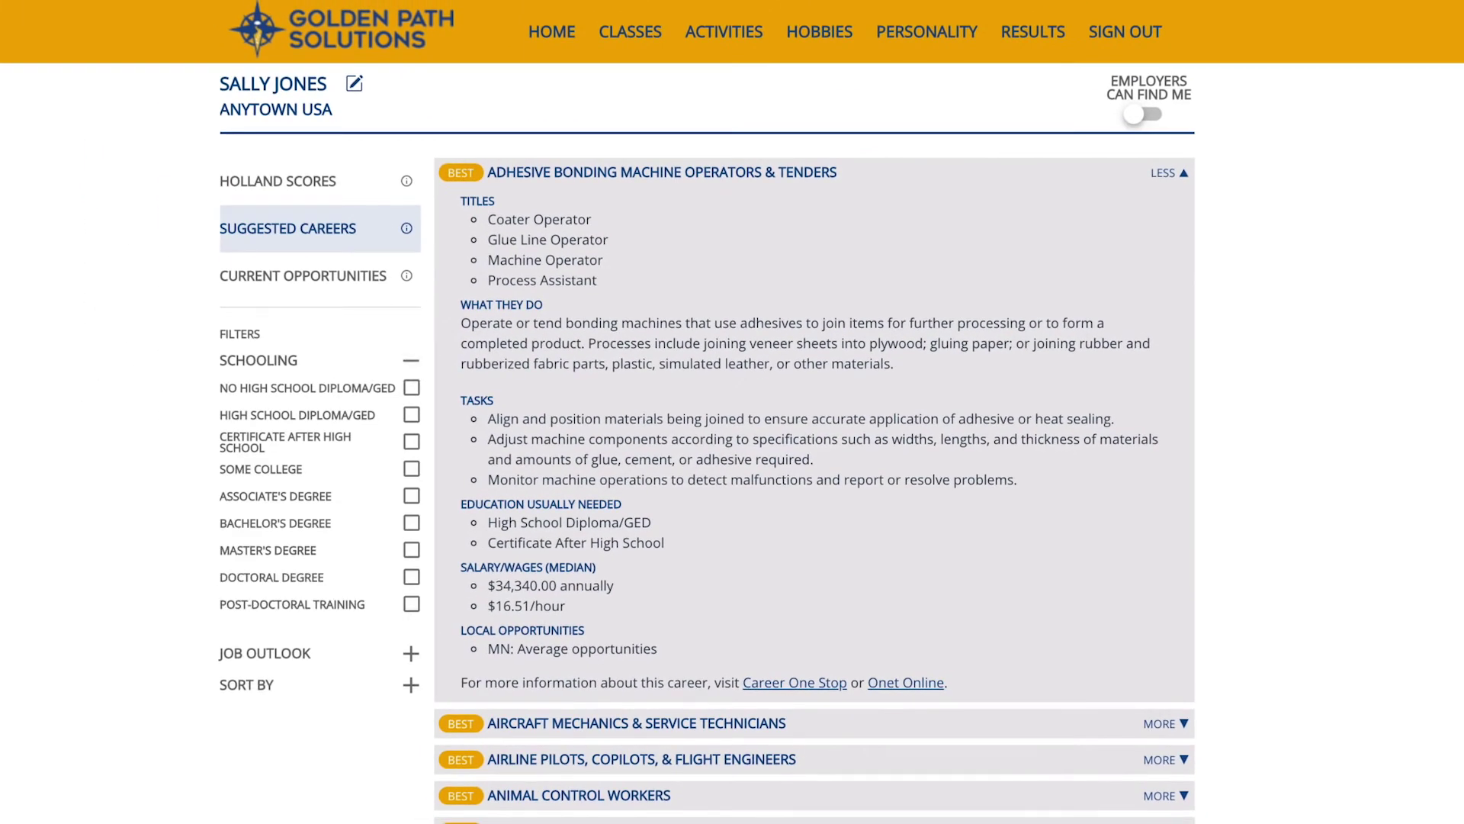
pyautogui.click(410, 653)
pyautogui.click(411, 714)
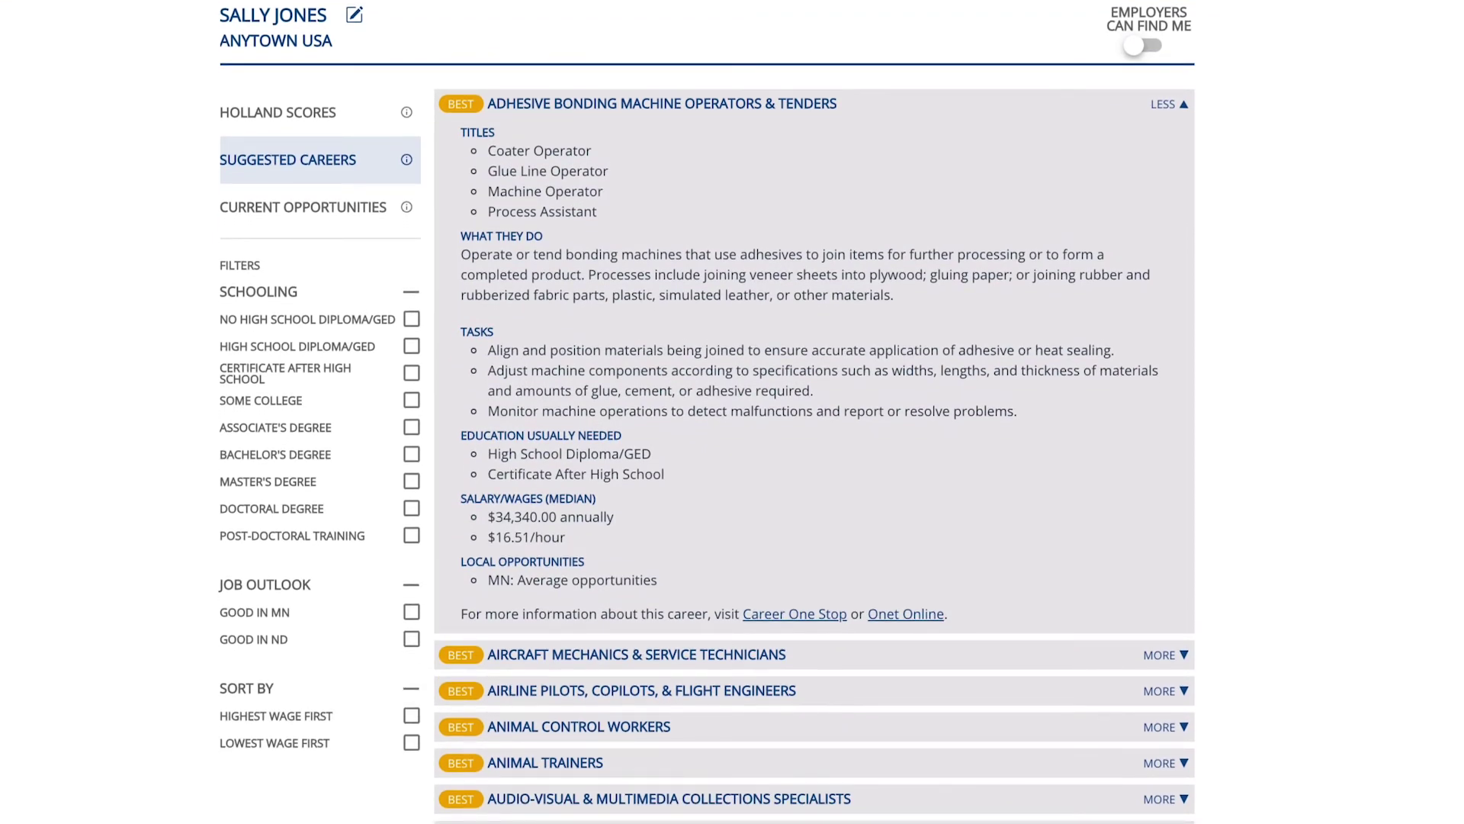
pyautogui.click(303, 206)
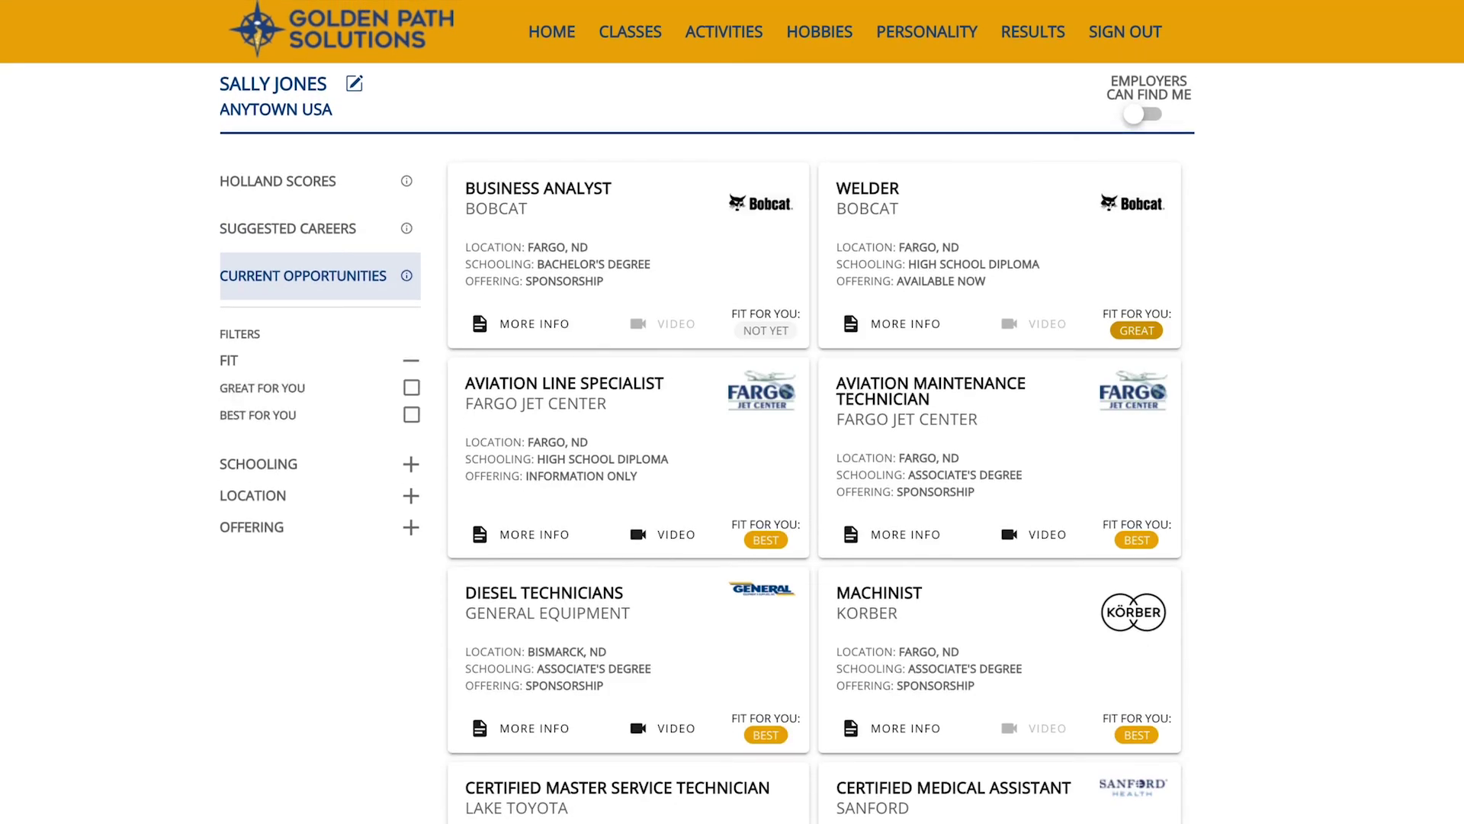
# Expand the Schooling, Location and Offering filters and switch on EMPLOYERS CAN FIND ME.
pyautogui.click(411, 463)
pyautogui.click(411, 578)
pyautogui.click(411, 733)
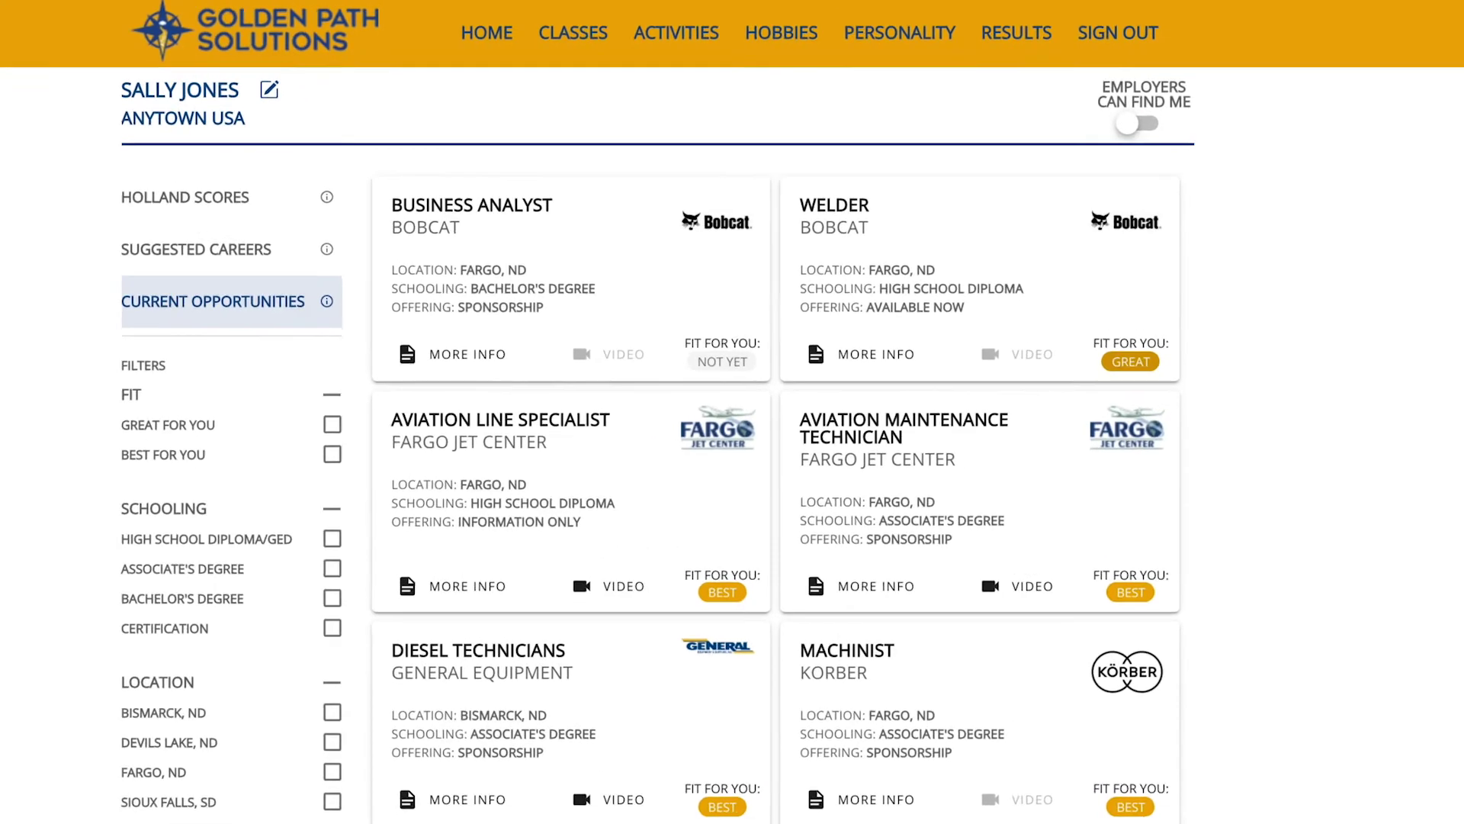
pyautogui.press('space')
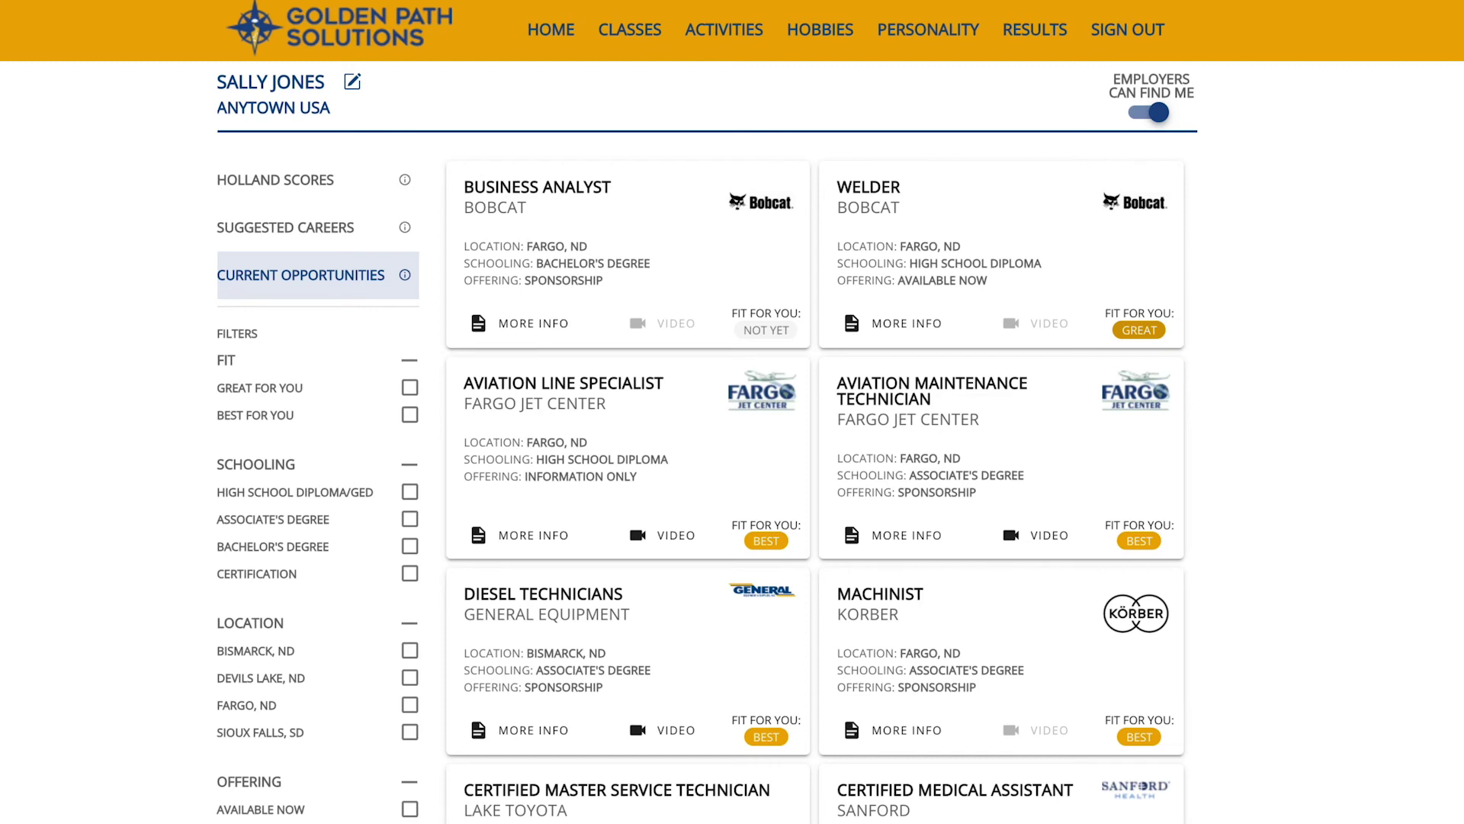
pyautogui.click(352, 82)
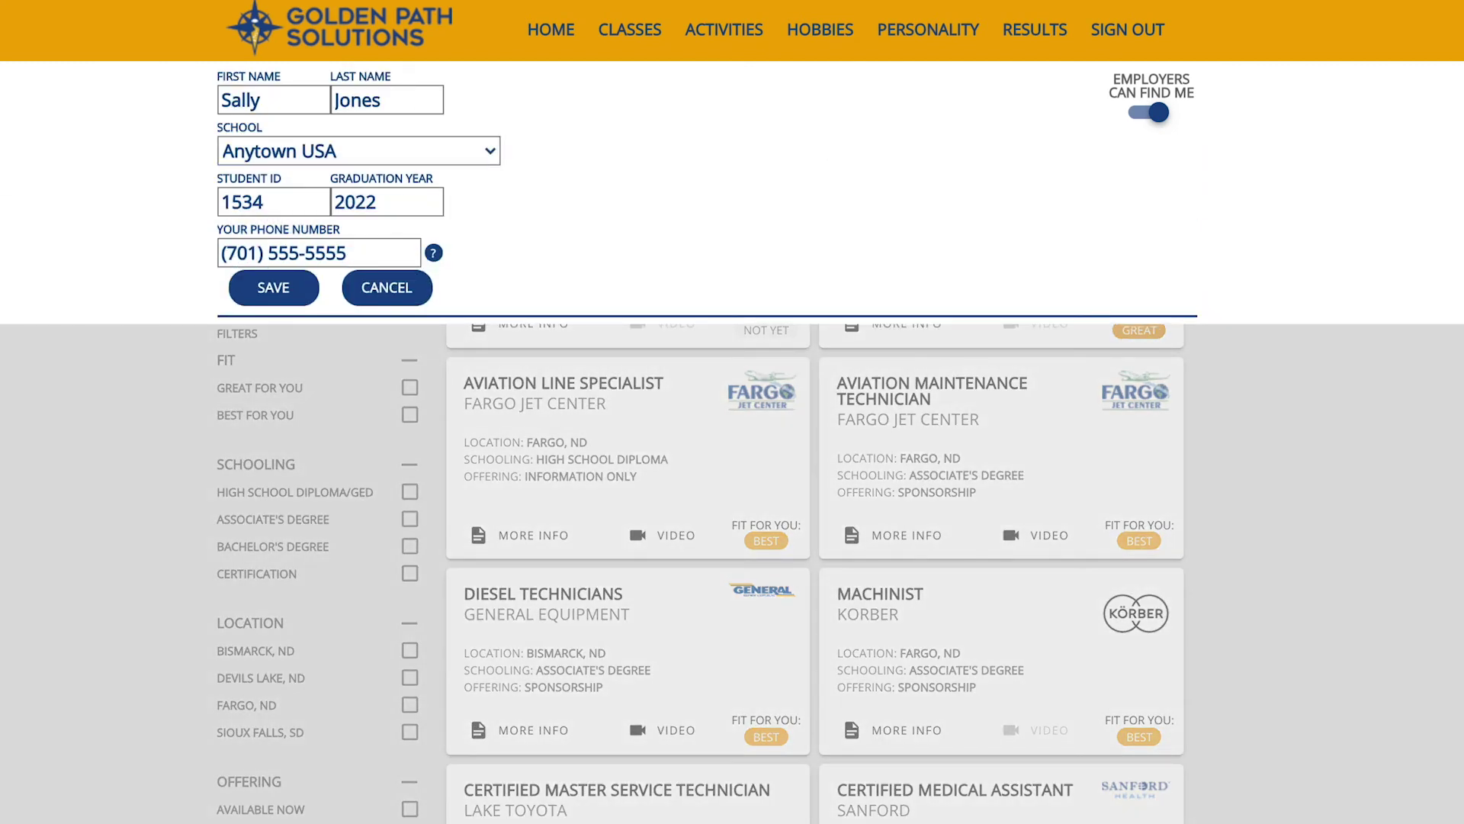
pyautogui.click(273, 288)
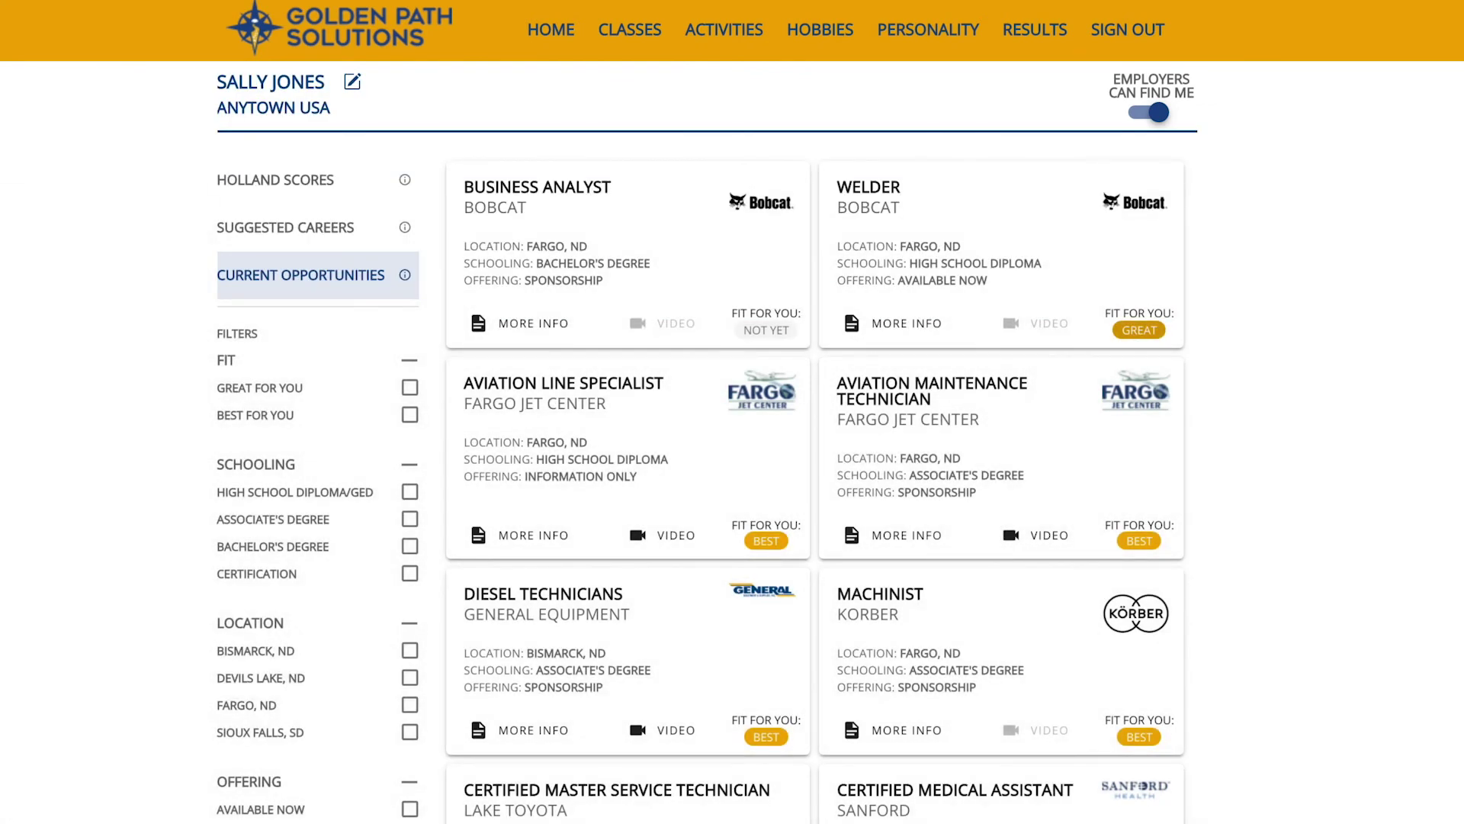